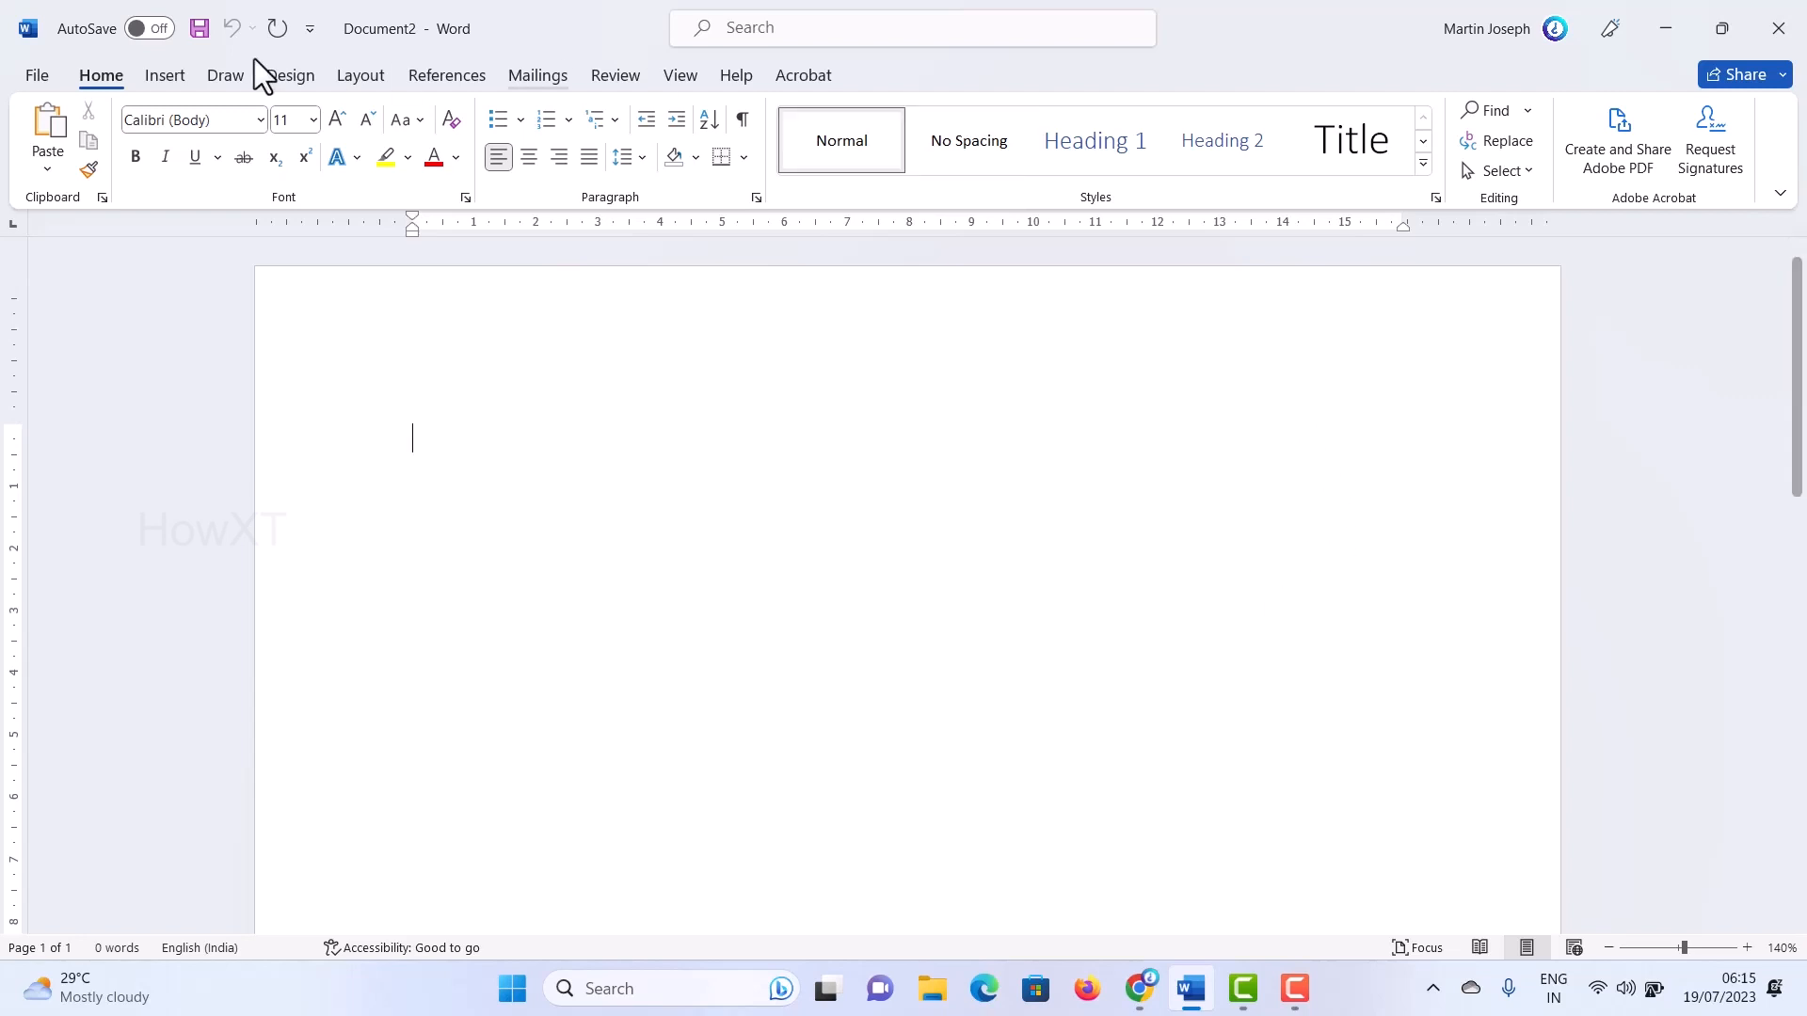
Step: Insert the animated green-headed plant from the All Animated Models category of the online 3D models into the blank document
{"action": "left_click", "coordinate": [160, 75]}
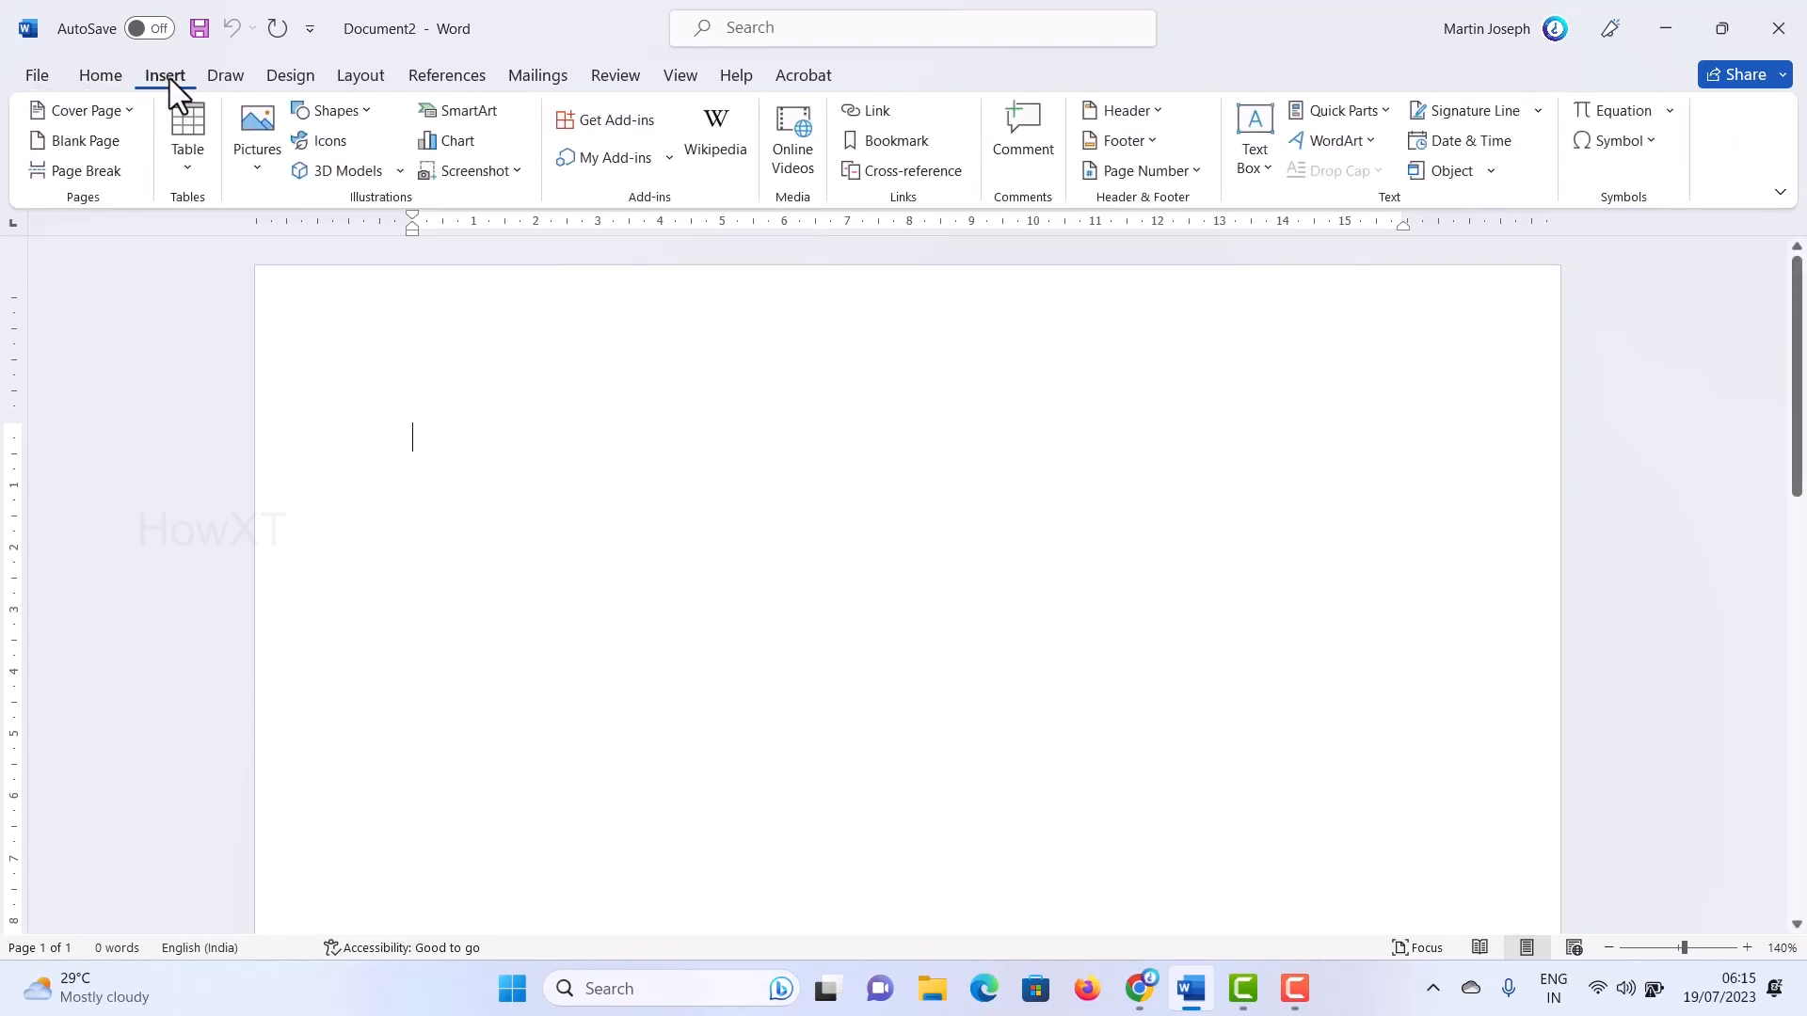
{"action": "left_click", "coordinate": [347, 172]}
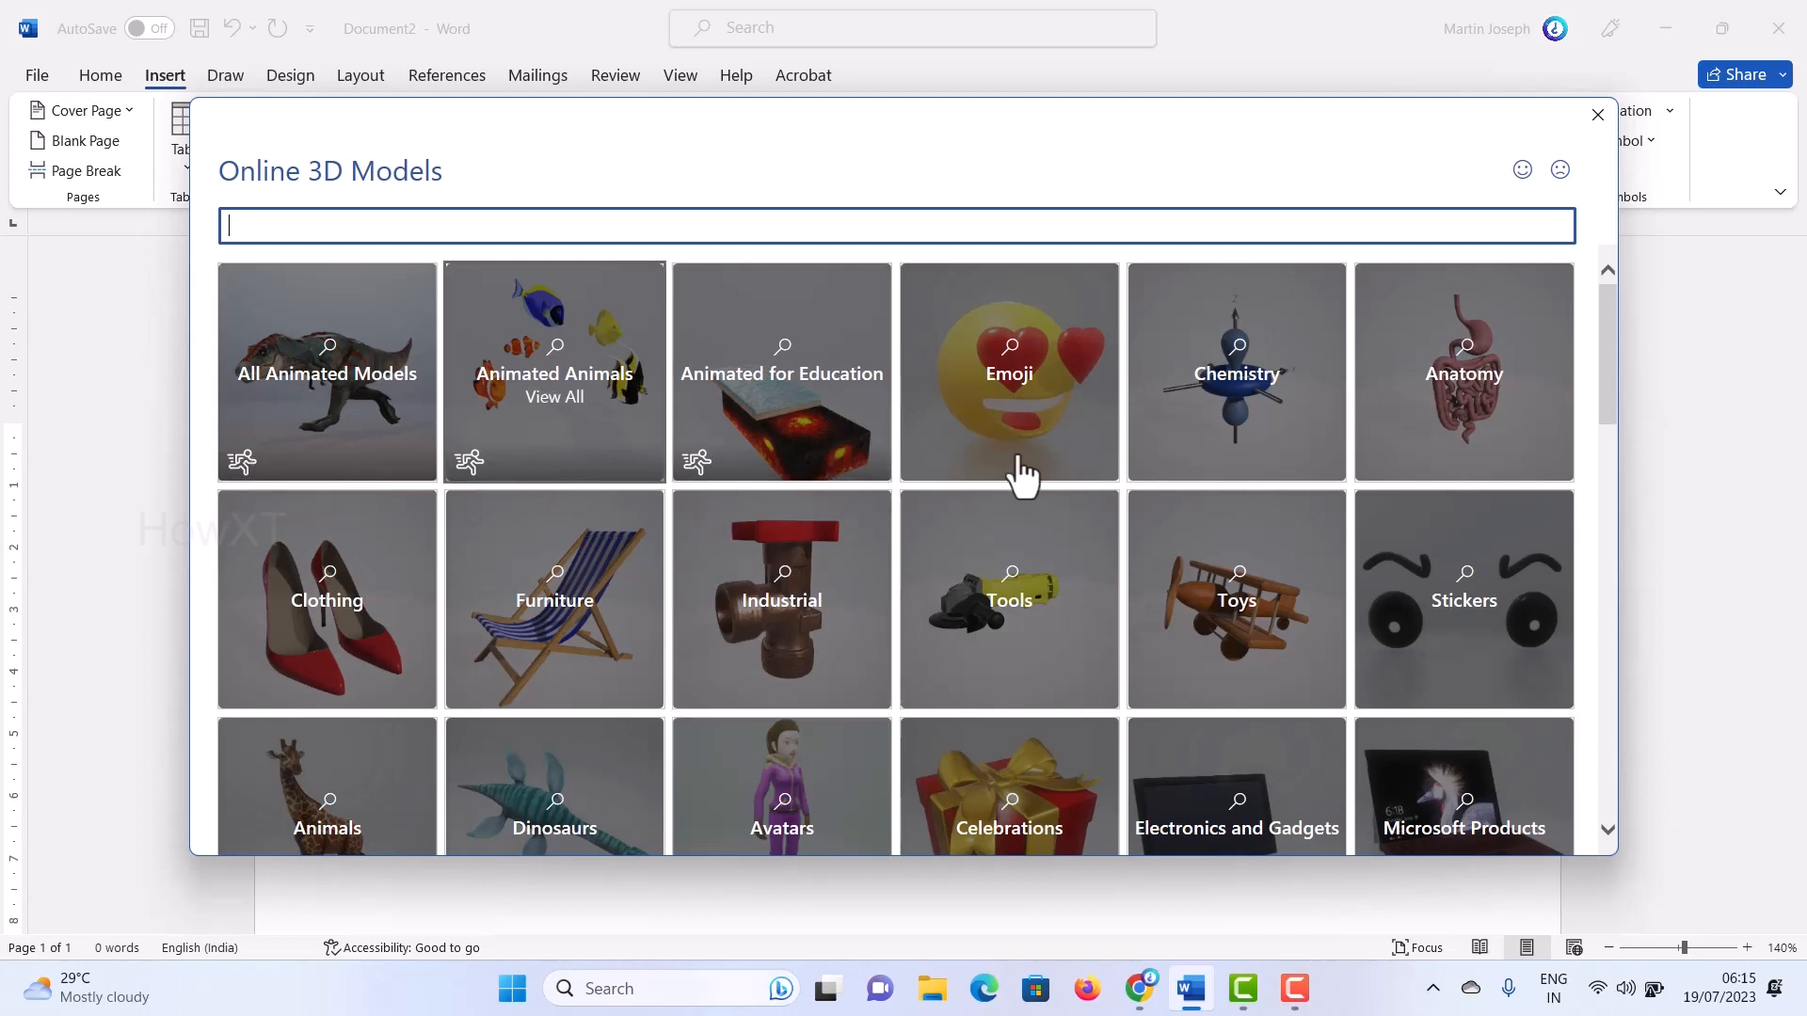
{"action": "scroll", "coordinate": [1387, 562], "scroll_direction": "down", "scroll_amount": 2}
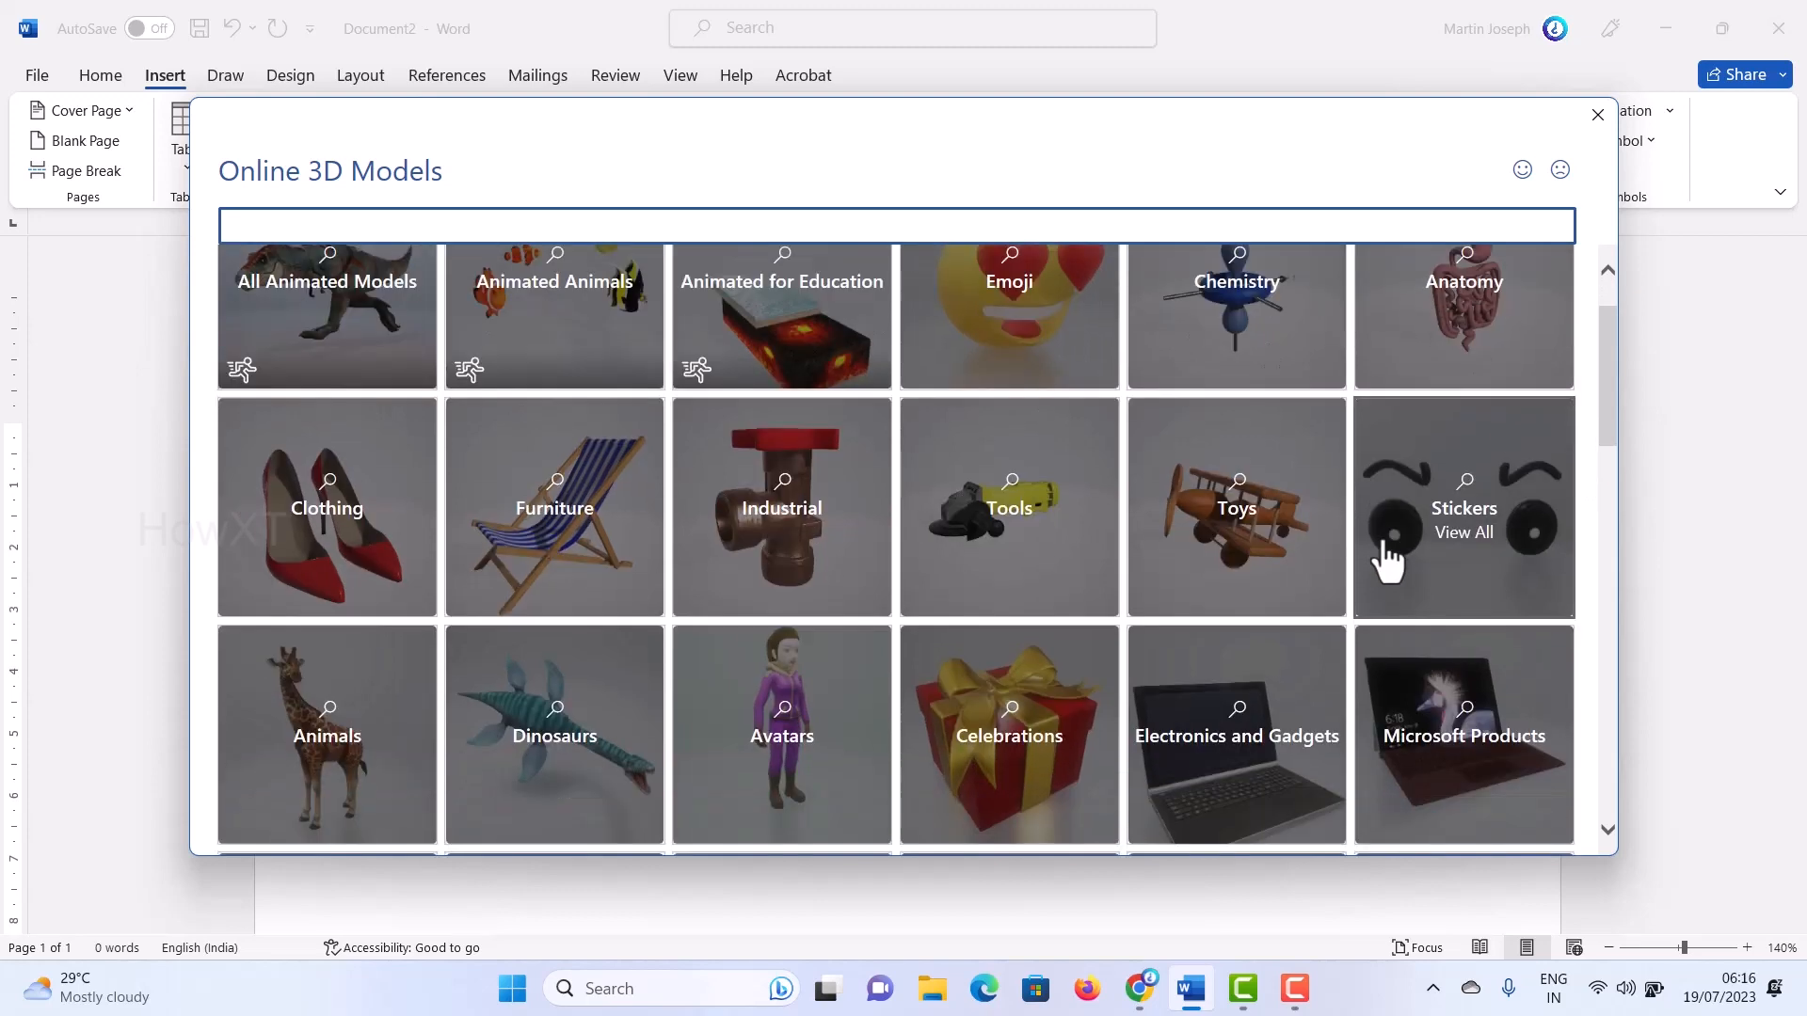
{"action": "scroll", "coordinate": [1388, 562], "scroll_direction": "up", "scroll_amount": 2}
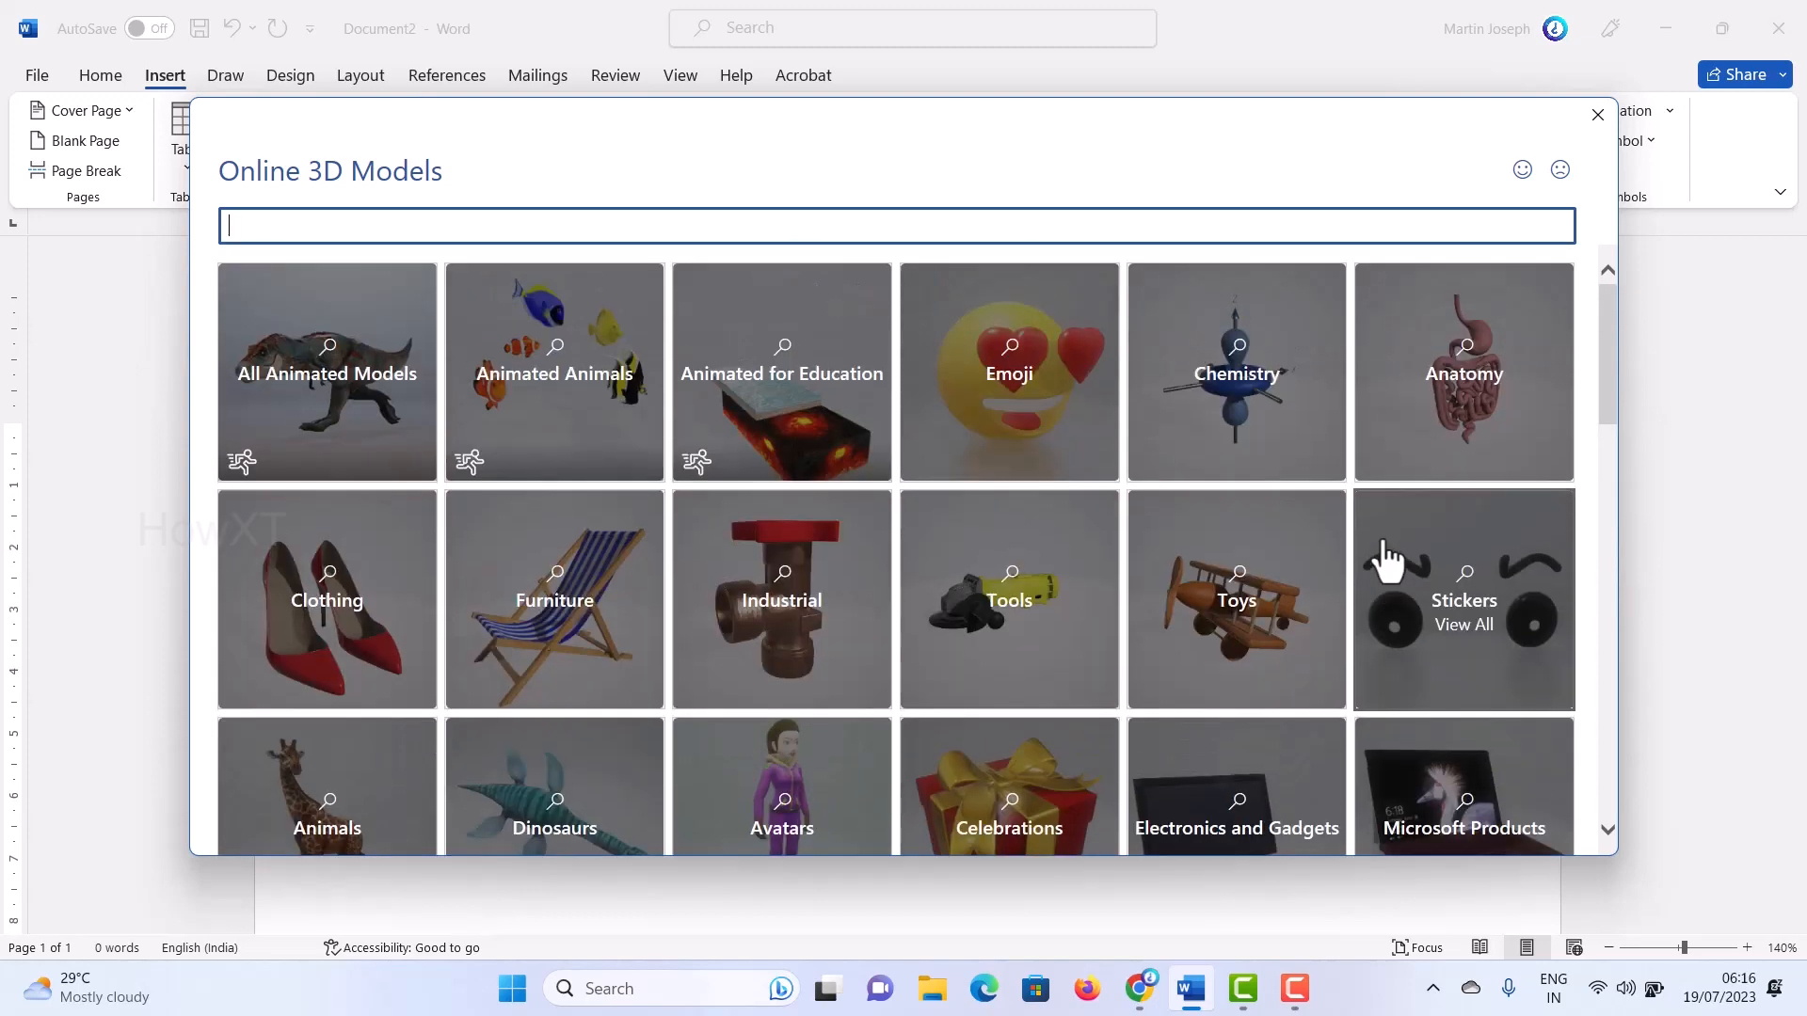
{"action": "left_click", "coordinate": [321, 400]}
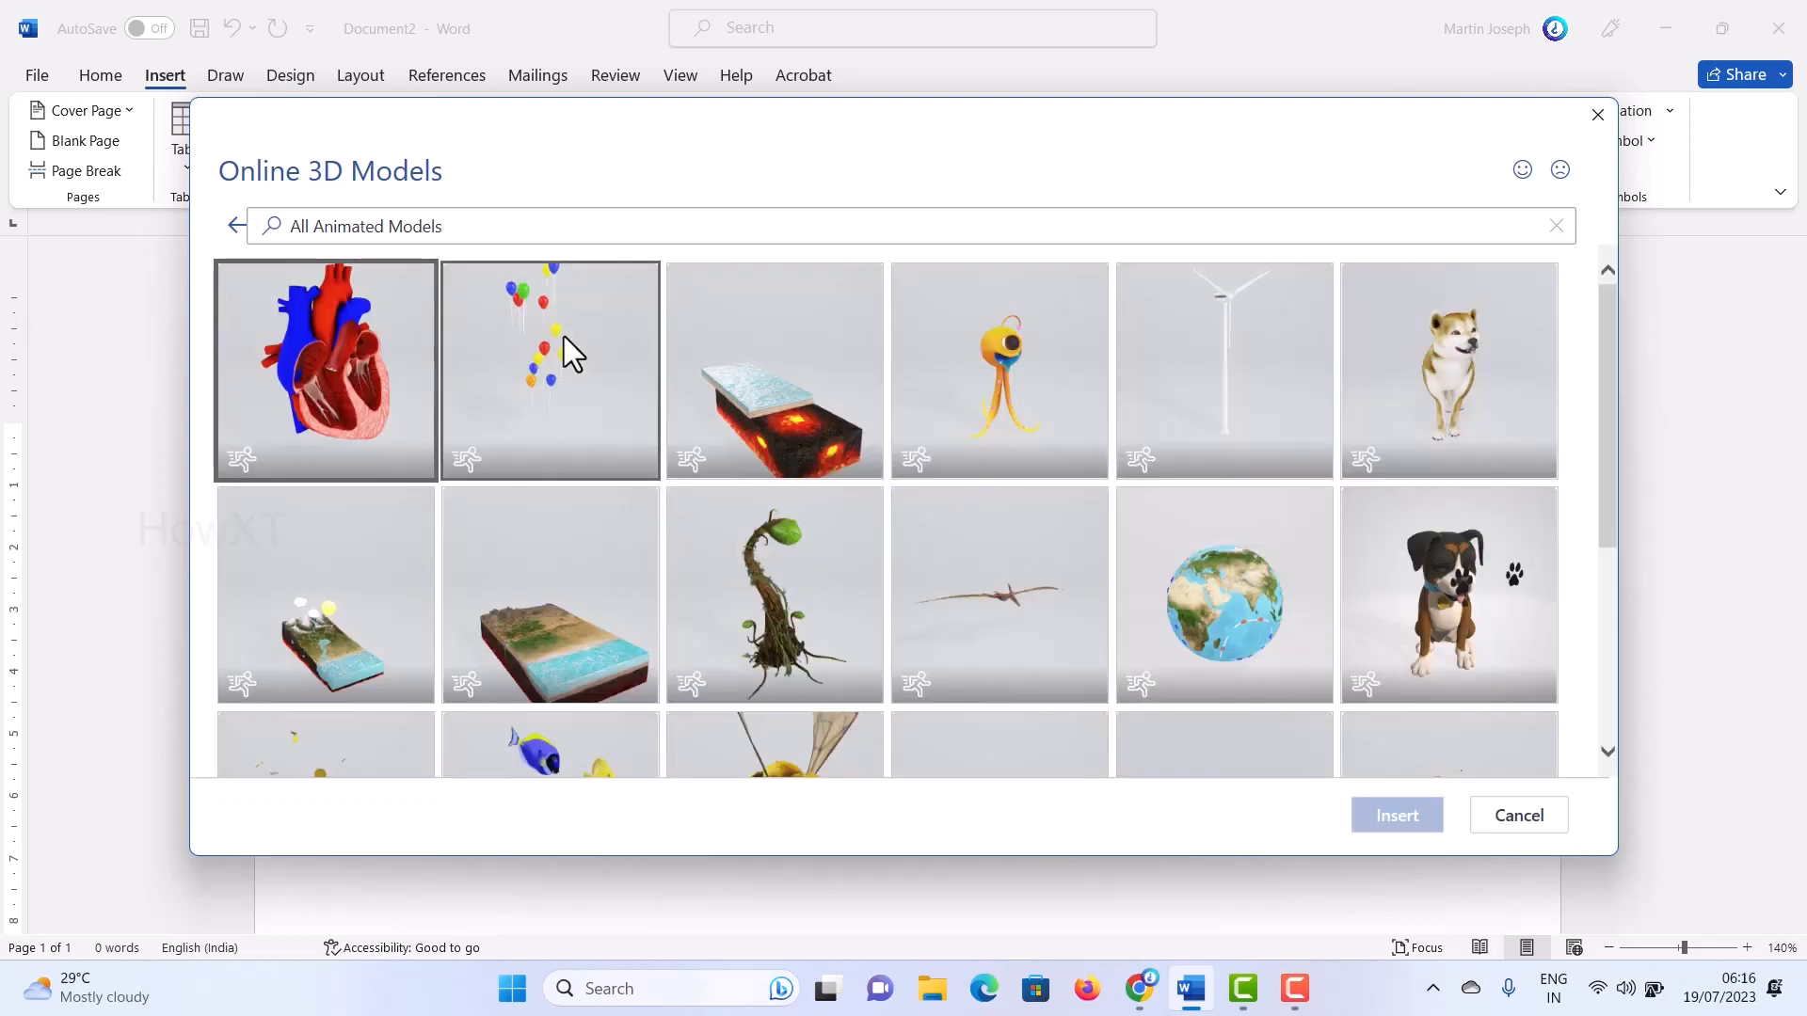
{"action": "scroll", "coordinate": [574, 415], "scroll_direction": "down", "scroll_amount": 2}
{"action": "scroll", "coordinate": [572, 414], "scroll_direction": "up", "scroll_amount": 2}
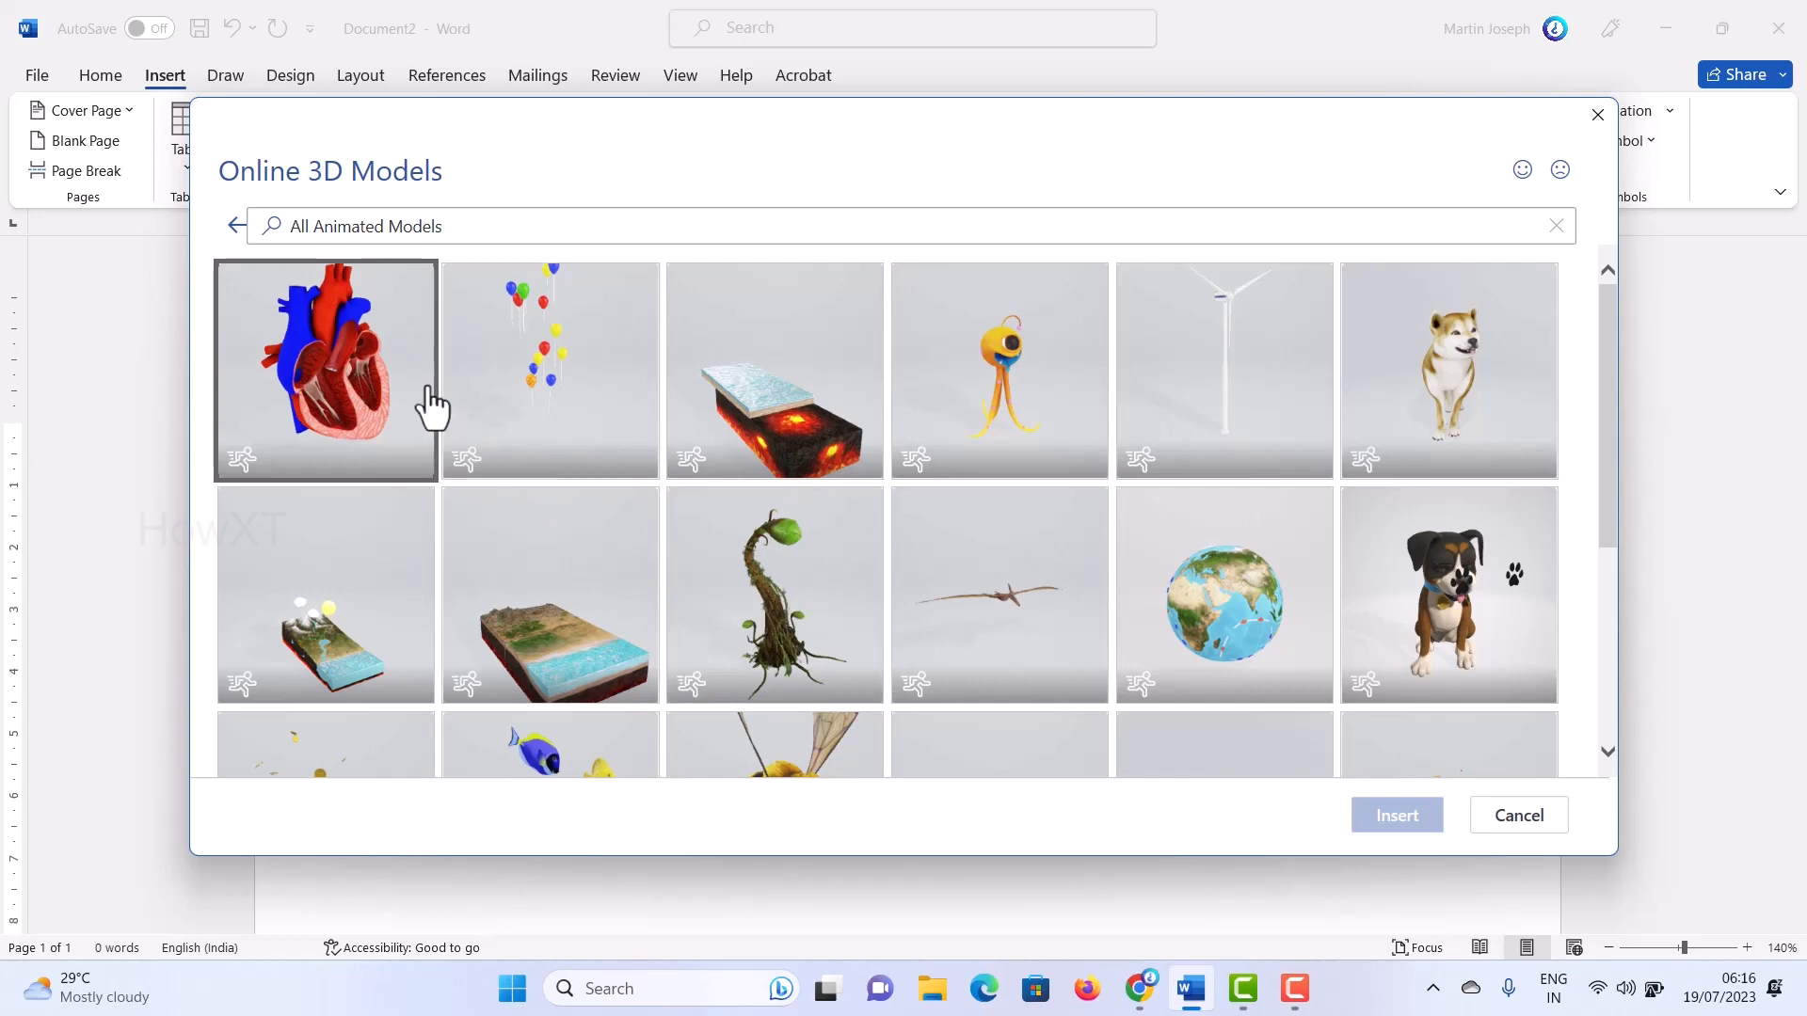
{"action": "left_click", "coordinate": [779, 594]}
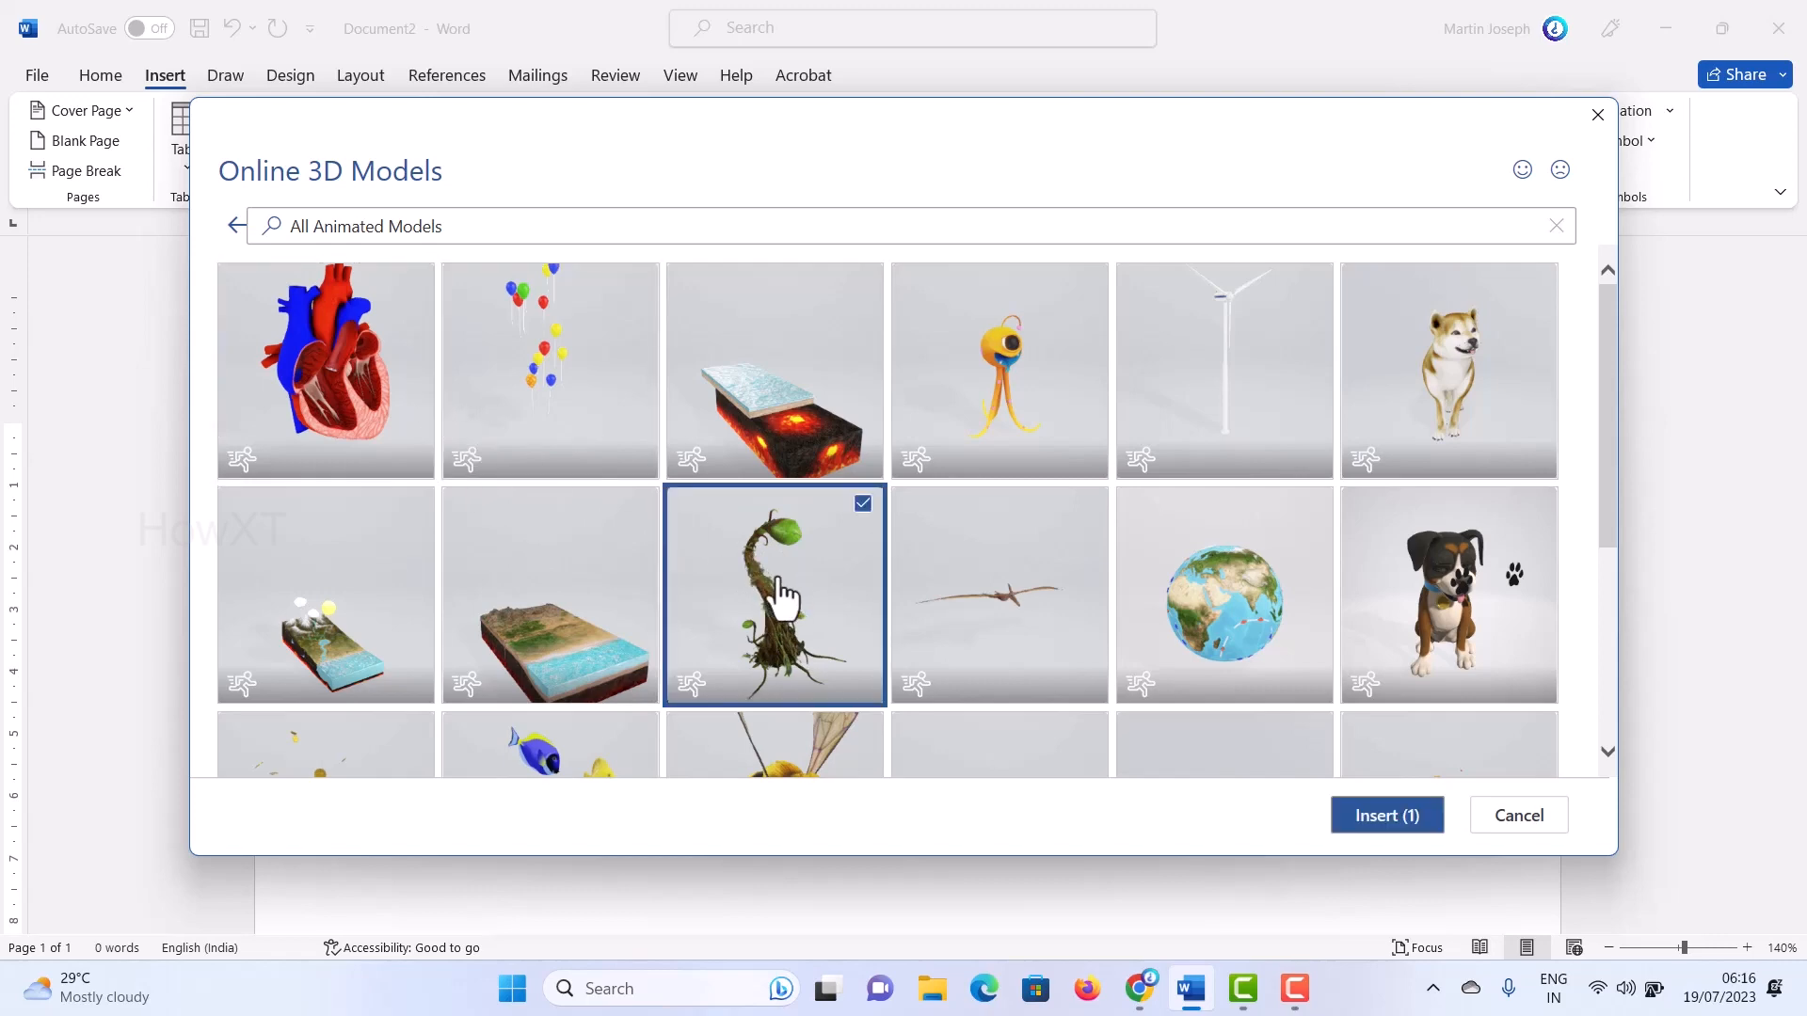
{"action": "left_click", "coordinate": [1406, 819]}
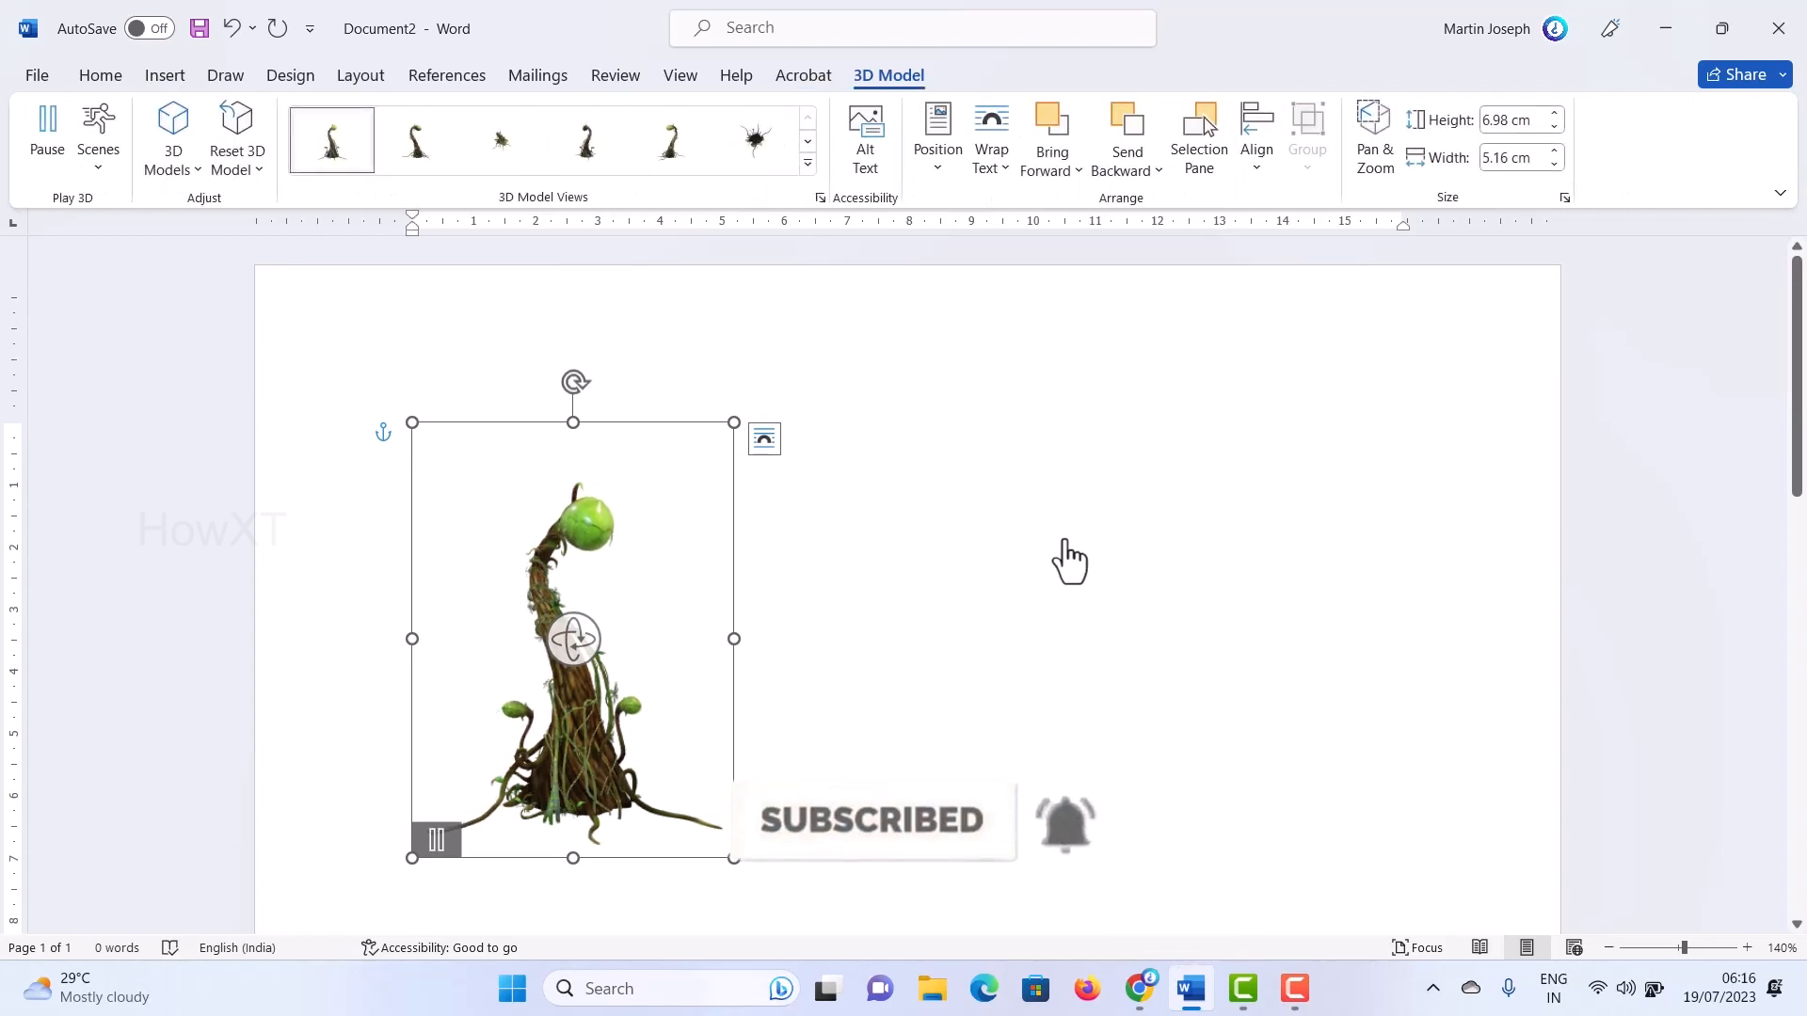
{"action": "left_click", "coordinate": [953, 711]}
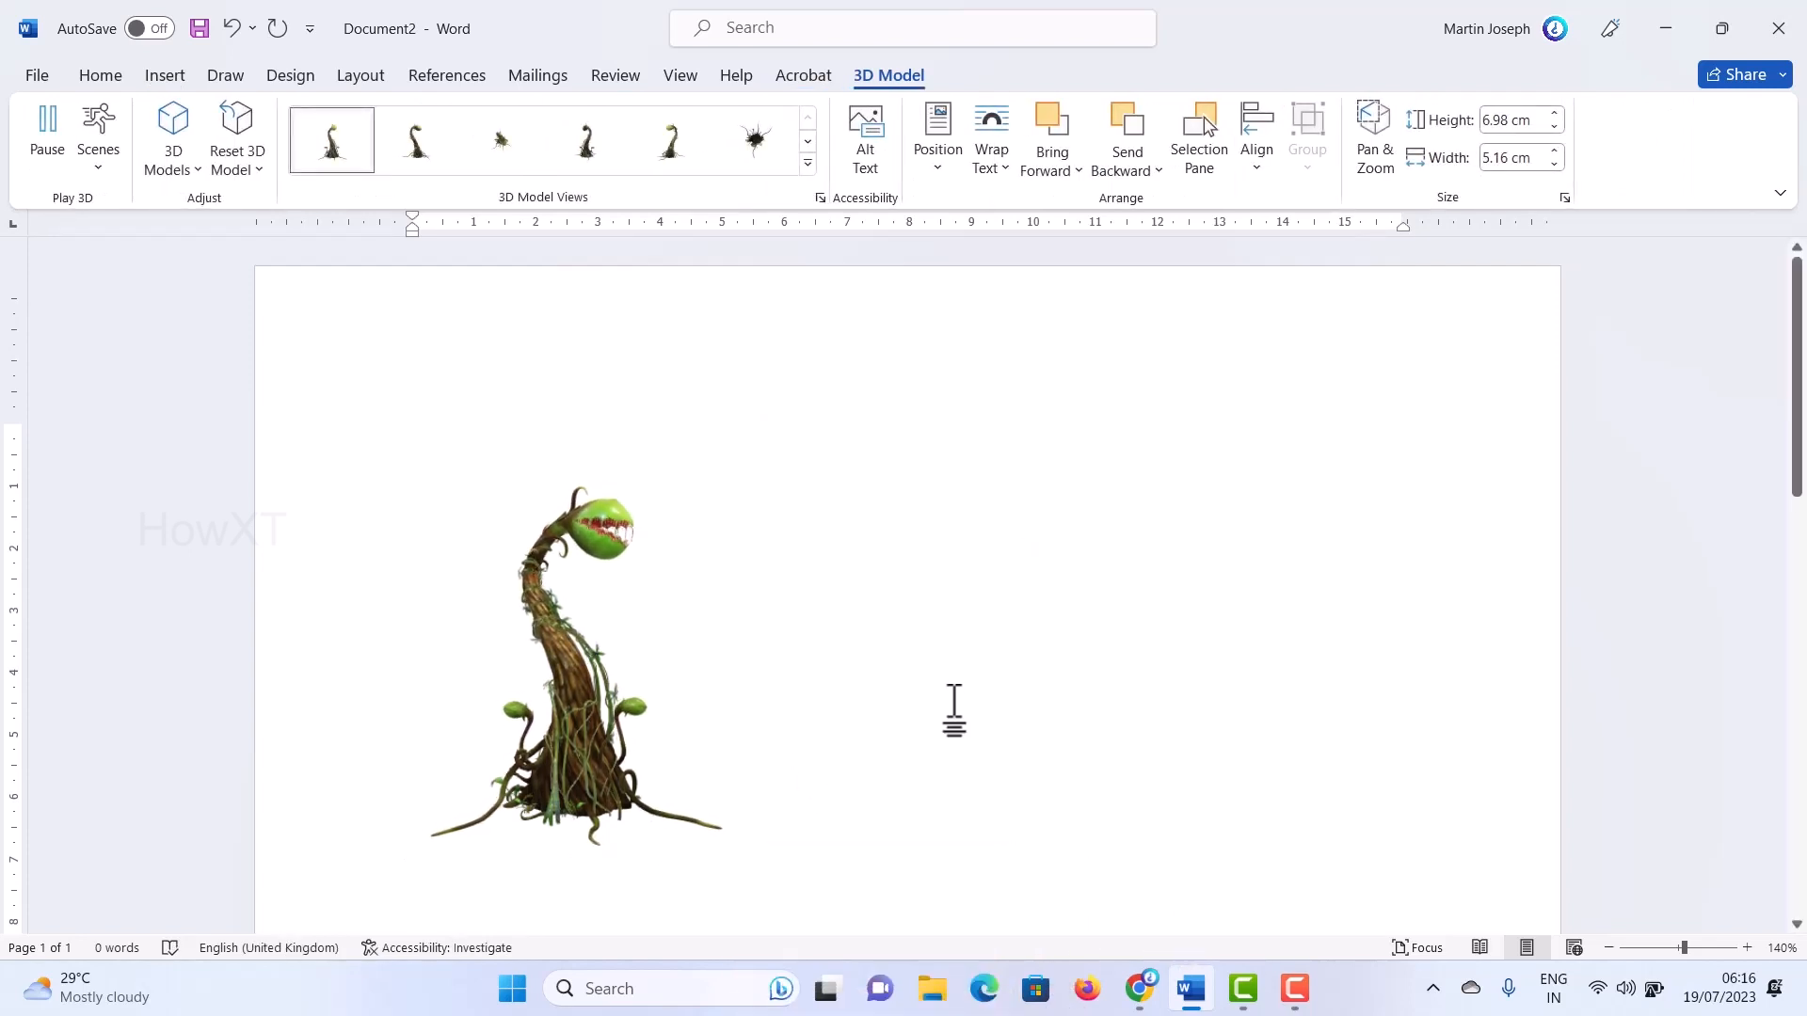
{"action": "scroll", "coordinate": [953, 710], "scroll_direction": "down", "scroll_amount": 3}
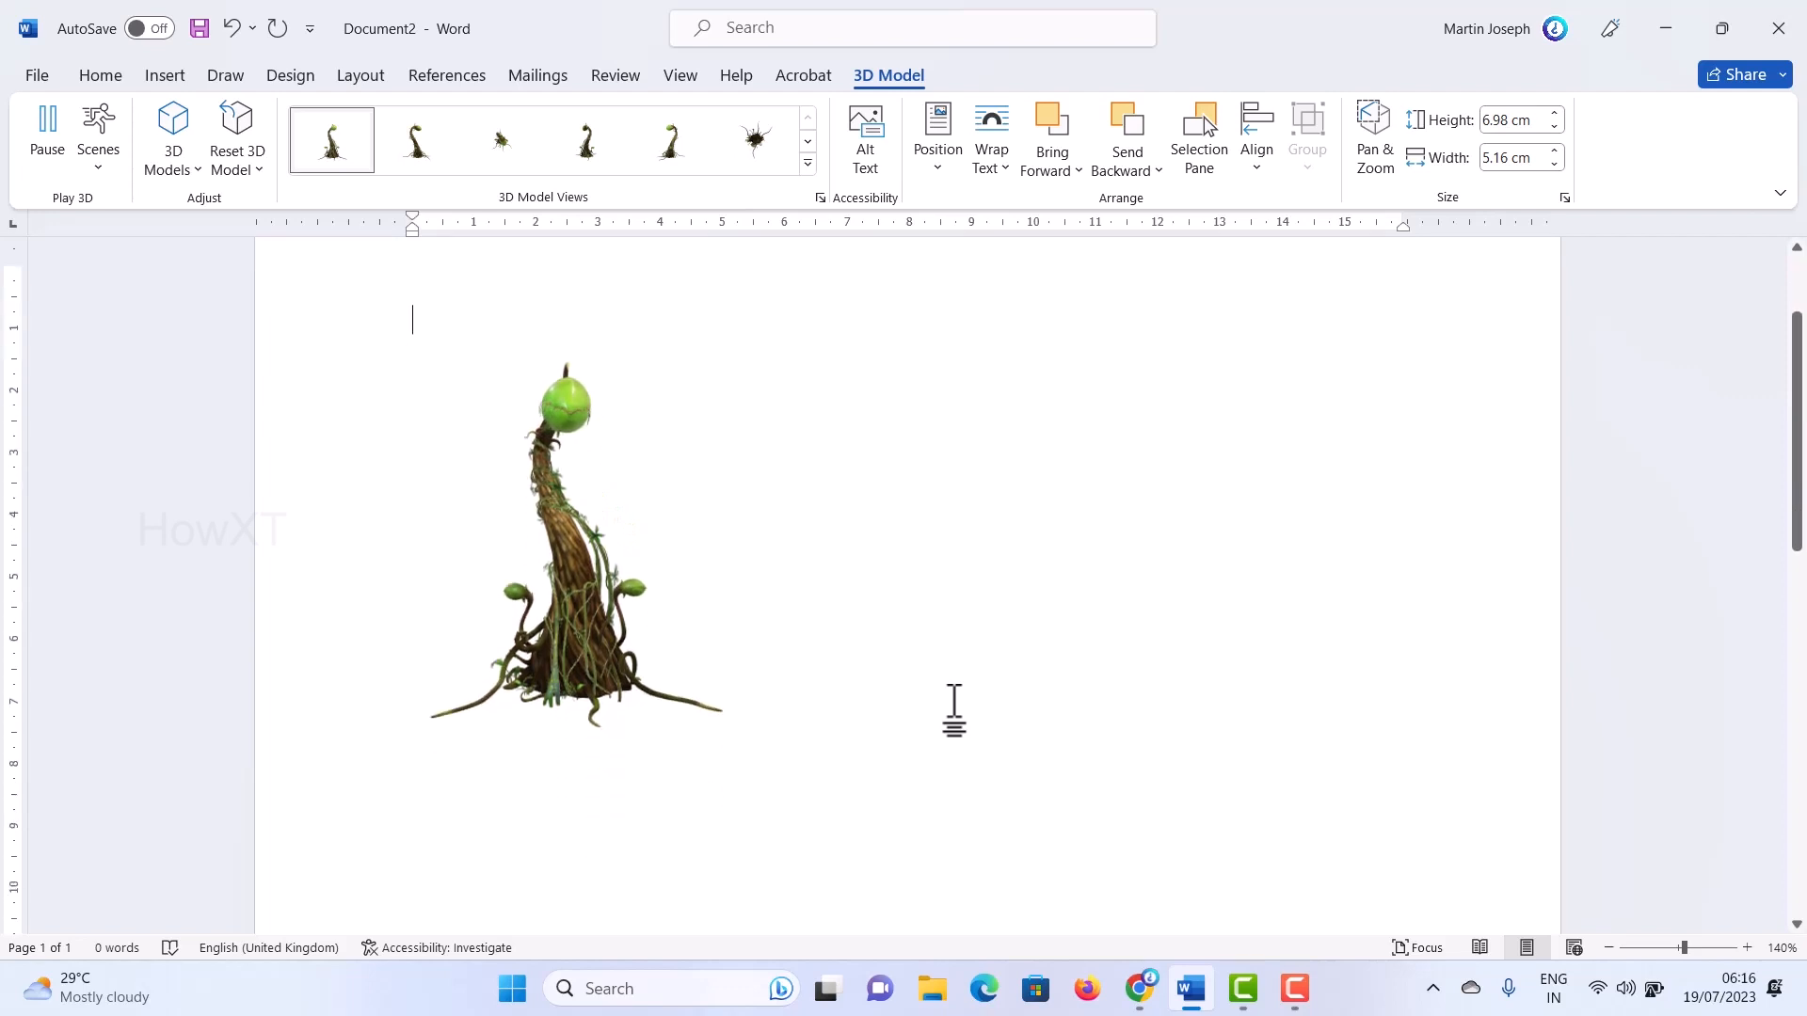
{"action": "scroll", "coordinate": [954, 711], "scroll_direction": "up", "scroll_amount": 1}
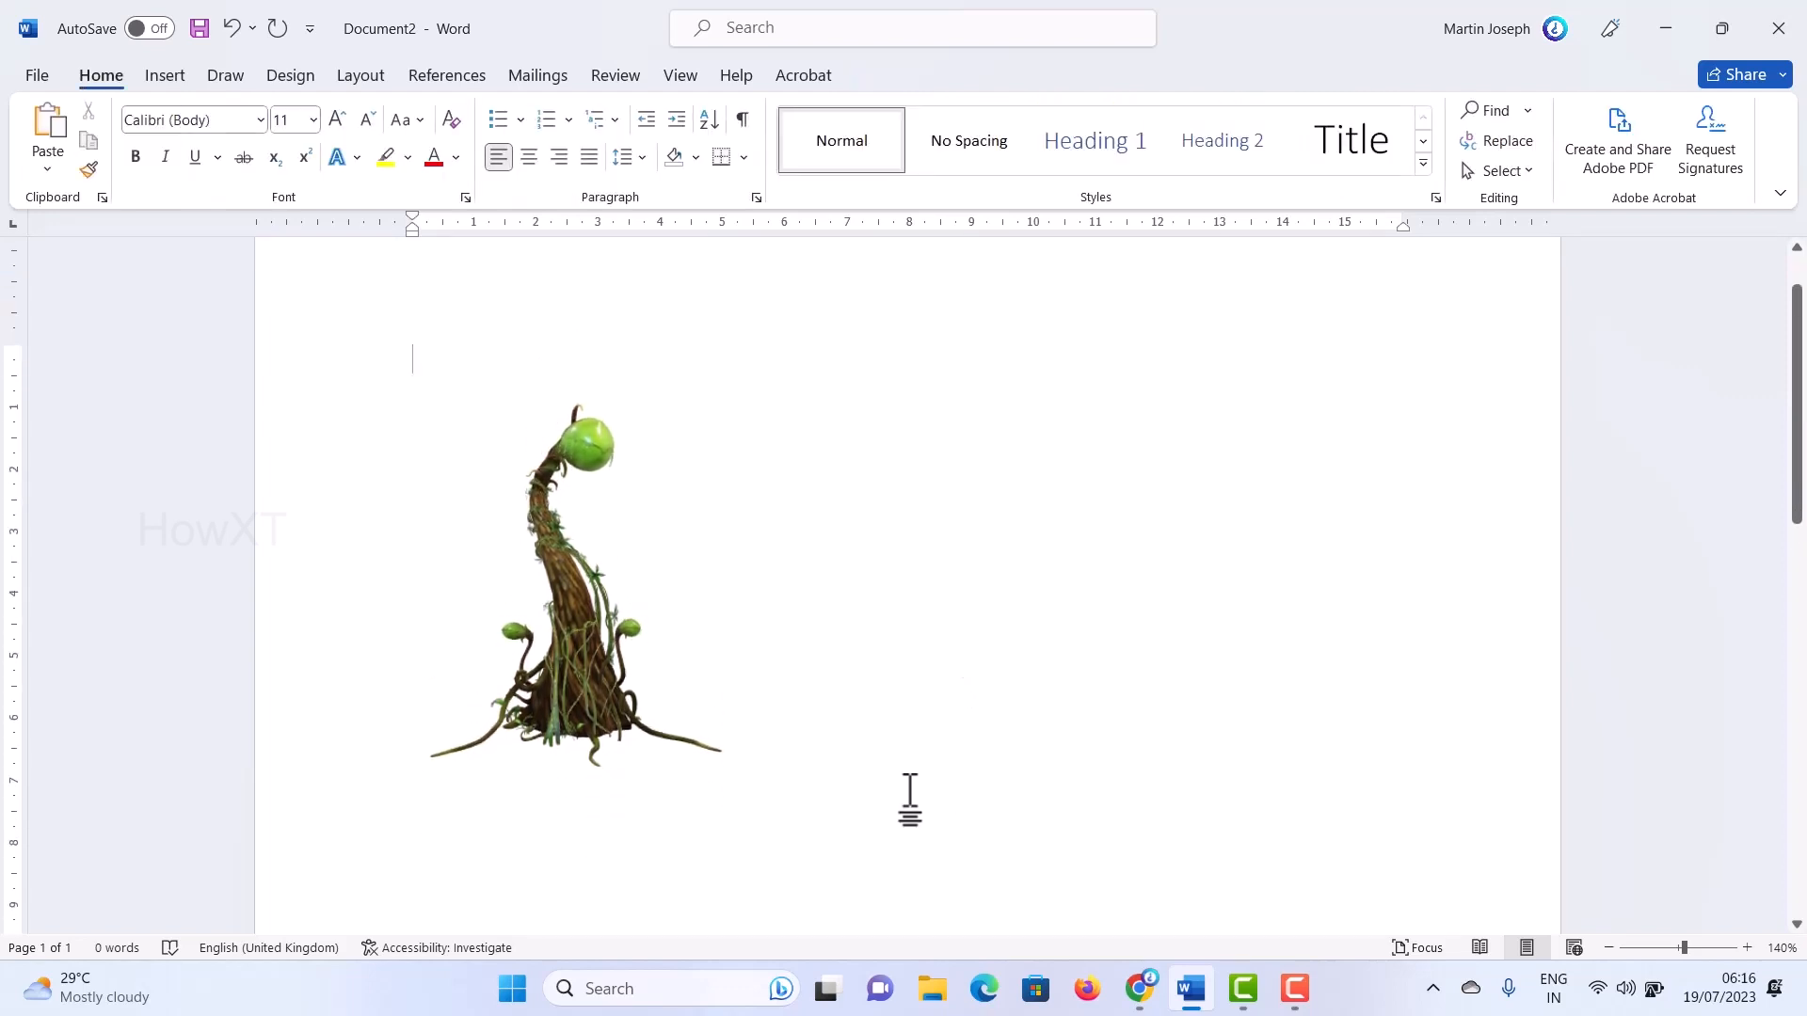
{"action": "scroll", "coordinate": [900, 753], "scroll_direction": "up", "scroll_amount": 1}
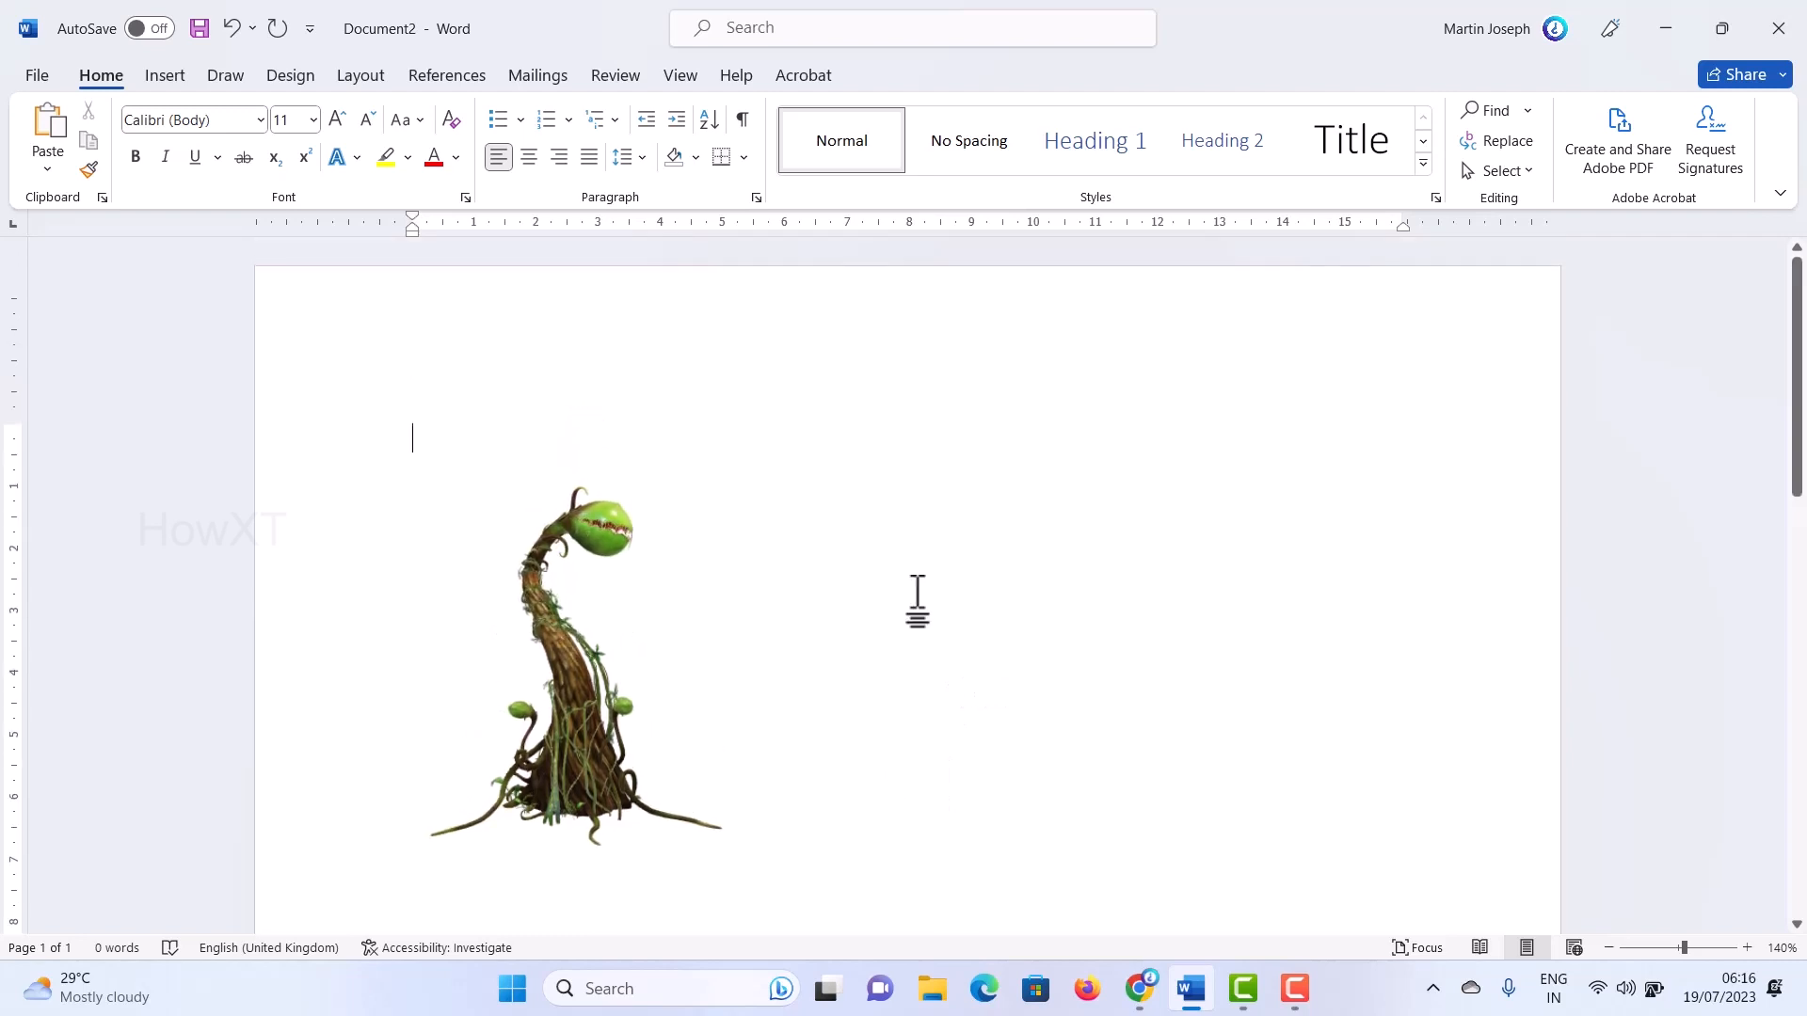
Step: Open the online 3D models library again and search it for "science"
{"action": "left_click", "coordinate": [160, 81]}
{"action": "left_click", "coordinate": [368, 169]}
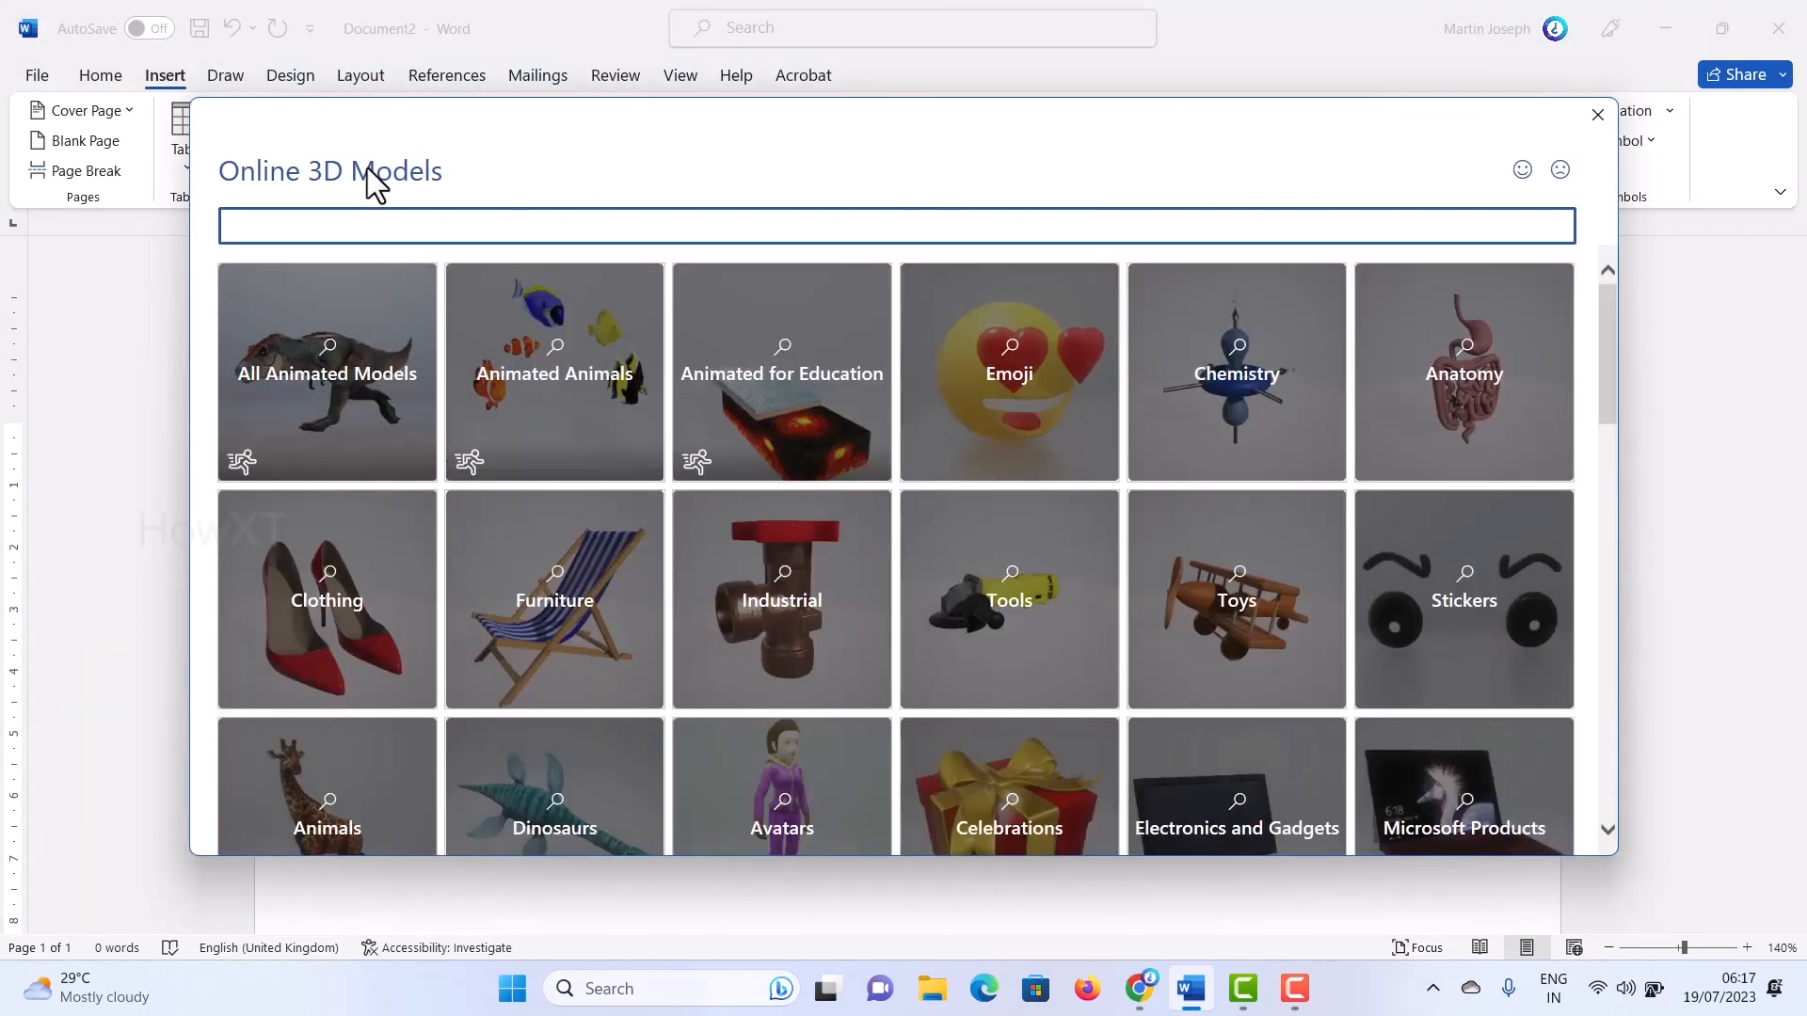
{"action": "scroll", "coordinate": [1346, 517], "scroll_direction": "down", "scroll_amount": 3}
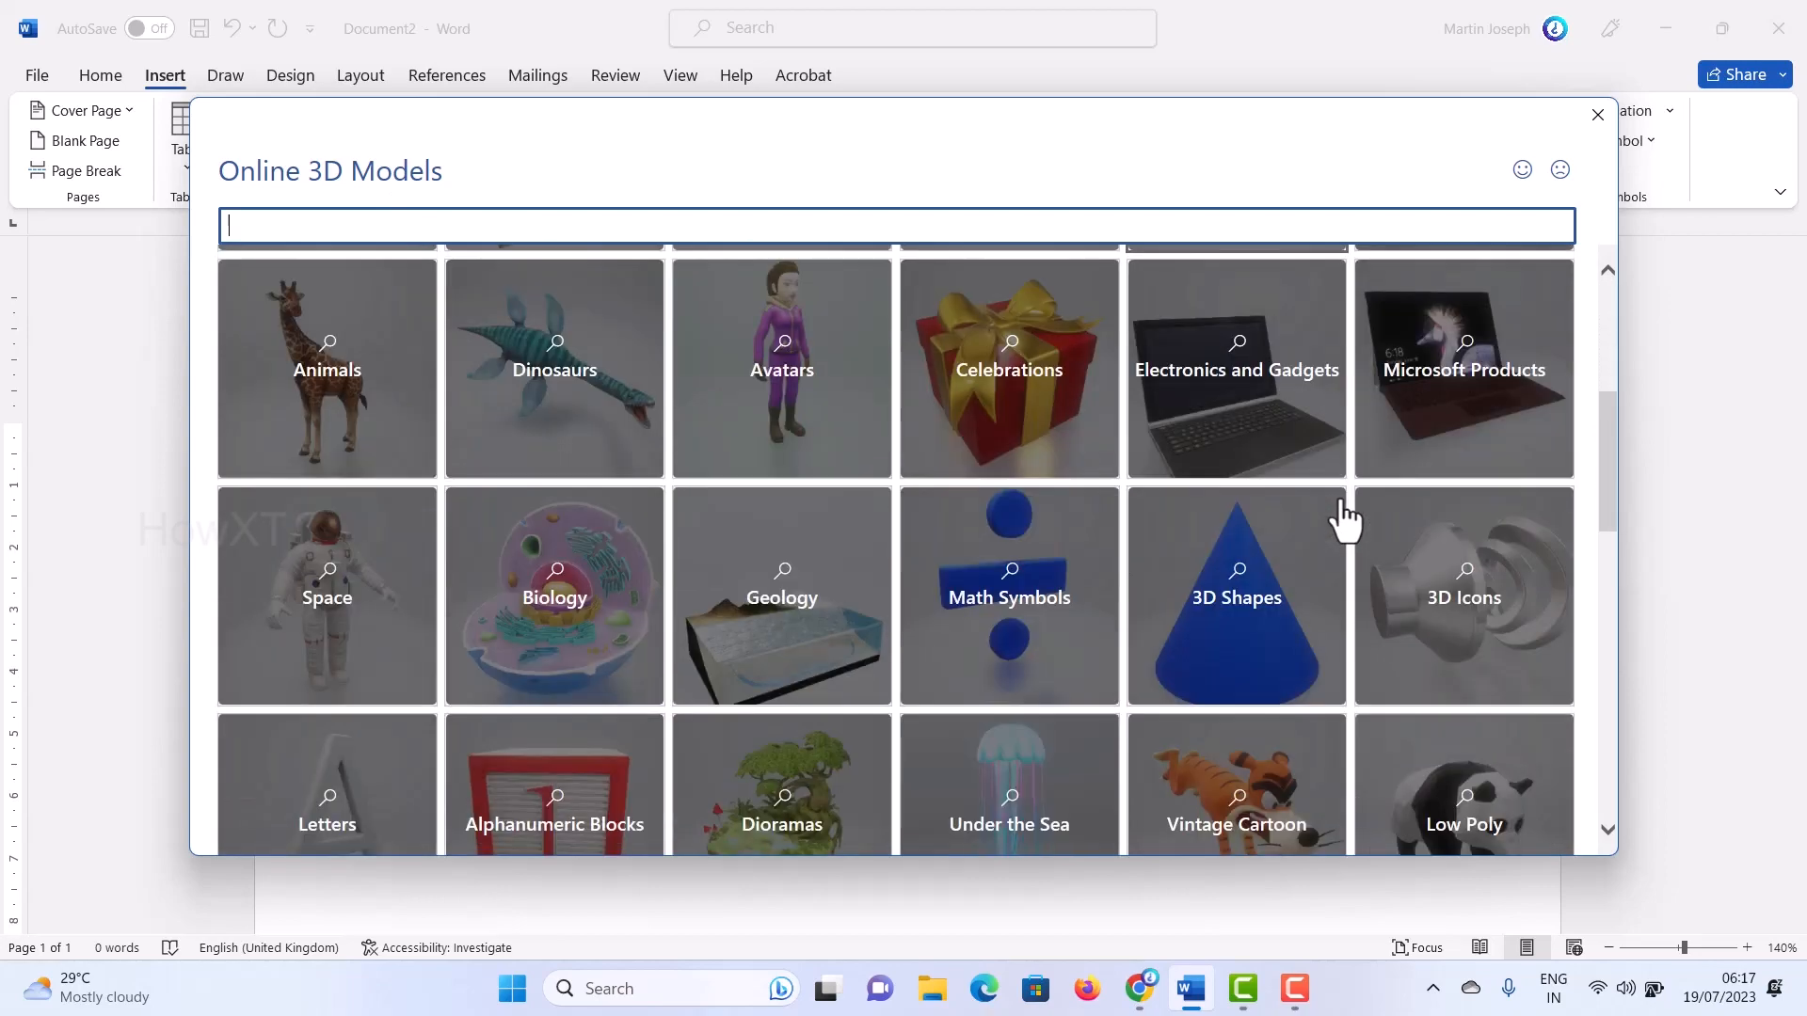
{"action": "scroll", "coordinate": [1345, 517], "scroll_direction": "up", "scroll_amount": 4}
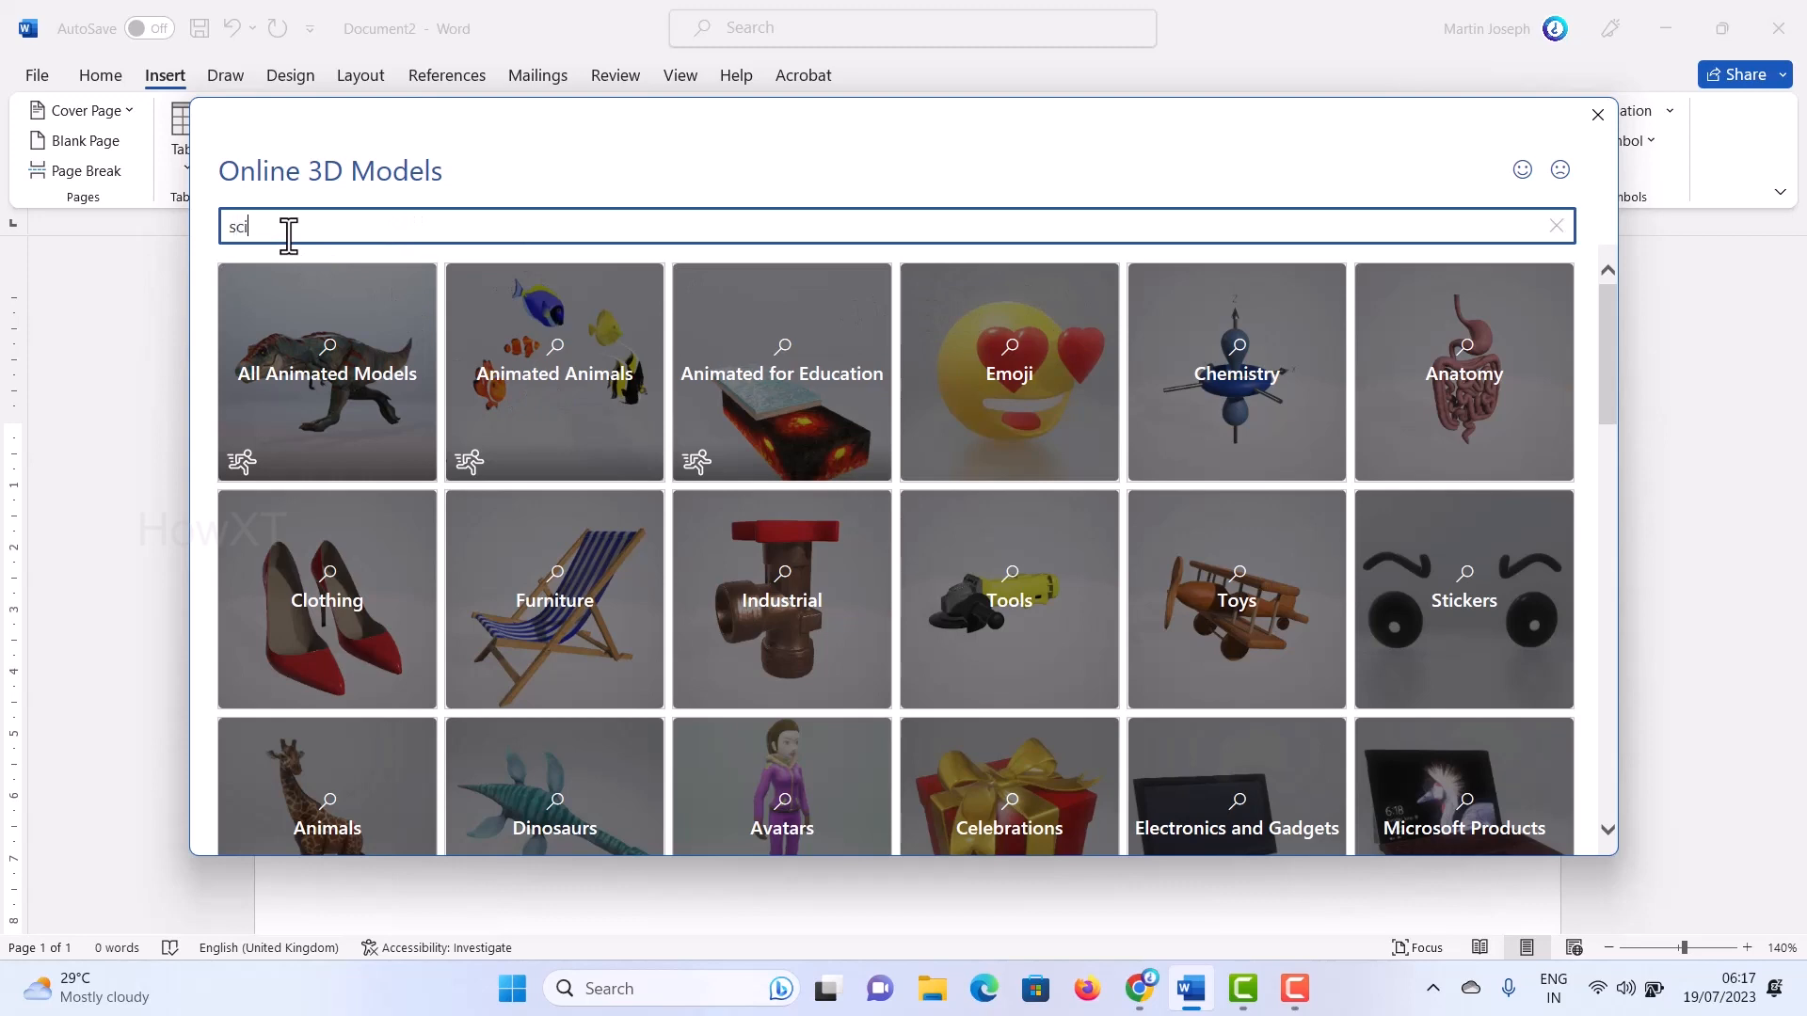
{"action": "key", "text": "Return"}
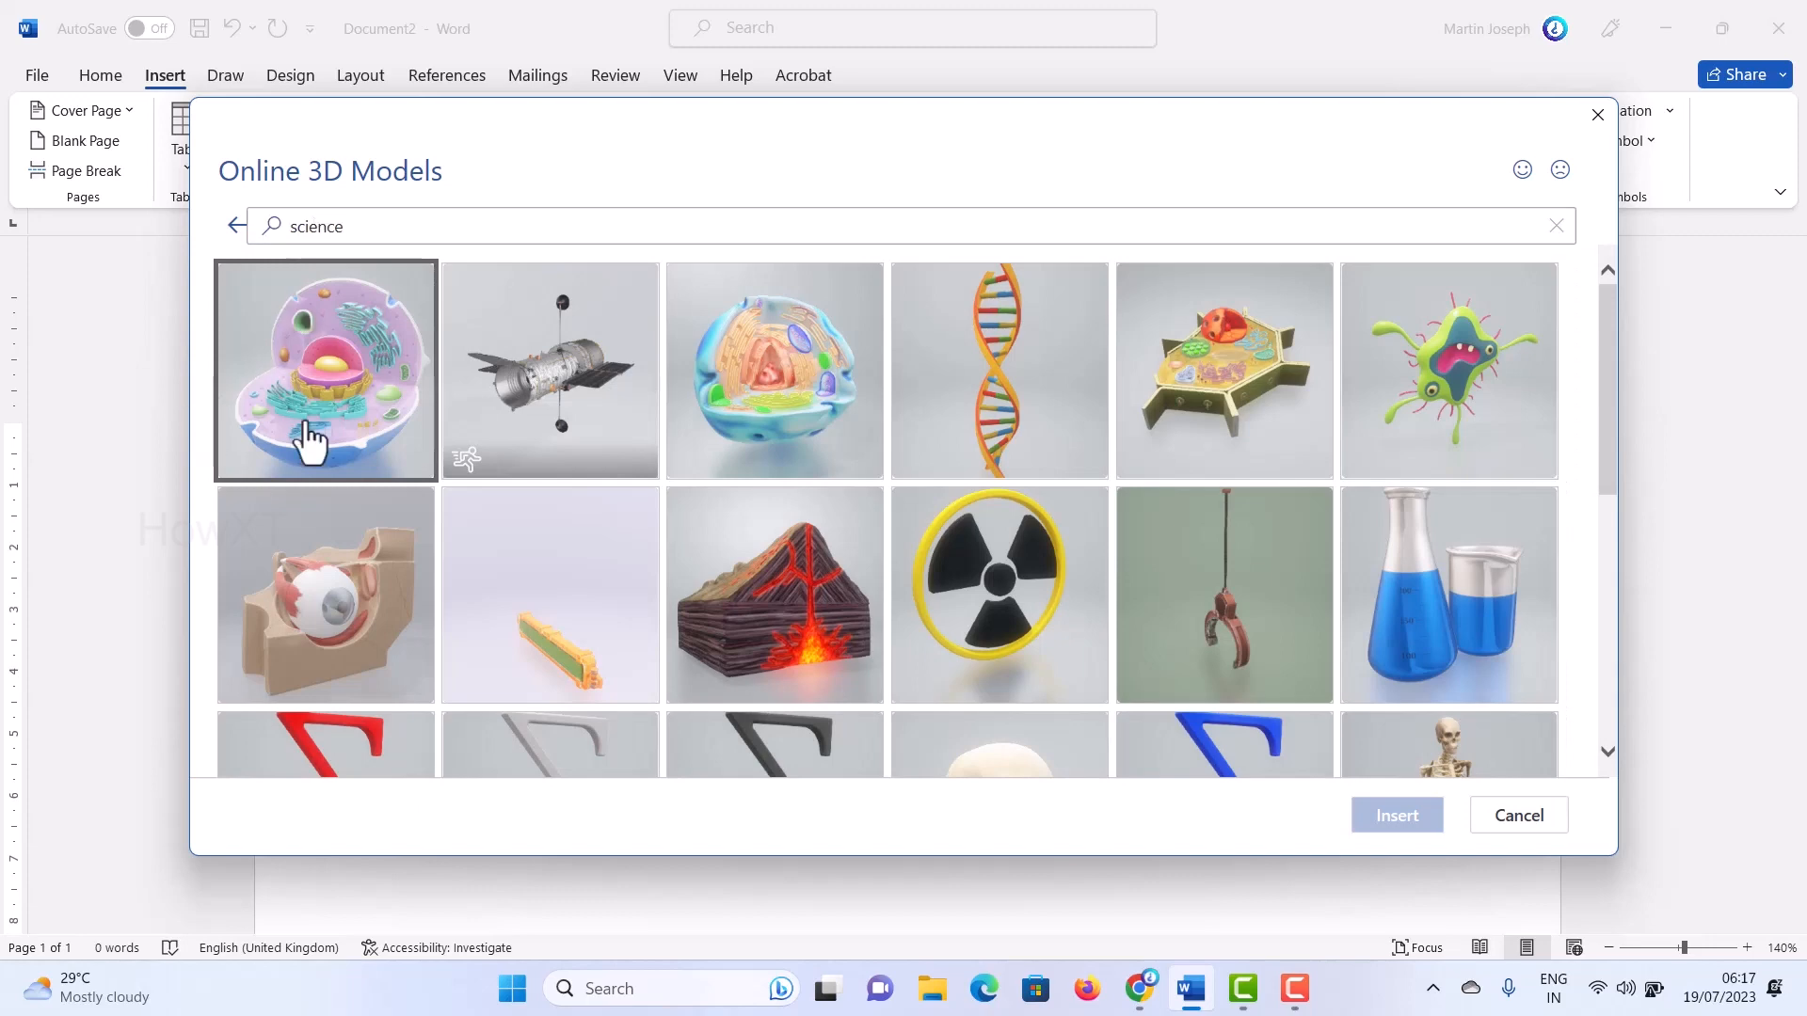
Step: Find the cross-sectioned brain model among the science results and insert it into the document
{"action": "scroll", "coordinate": [1011, 462], "scroll_direction": "down", "scroll_amount": 1}
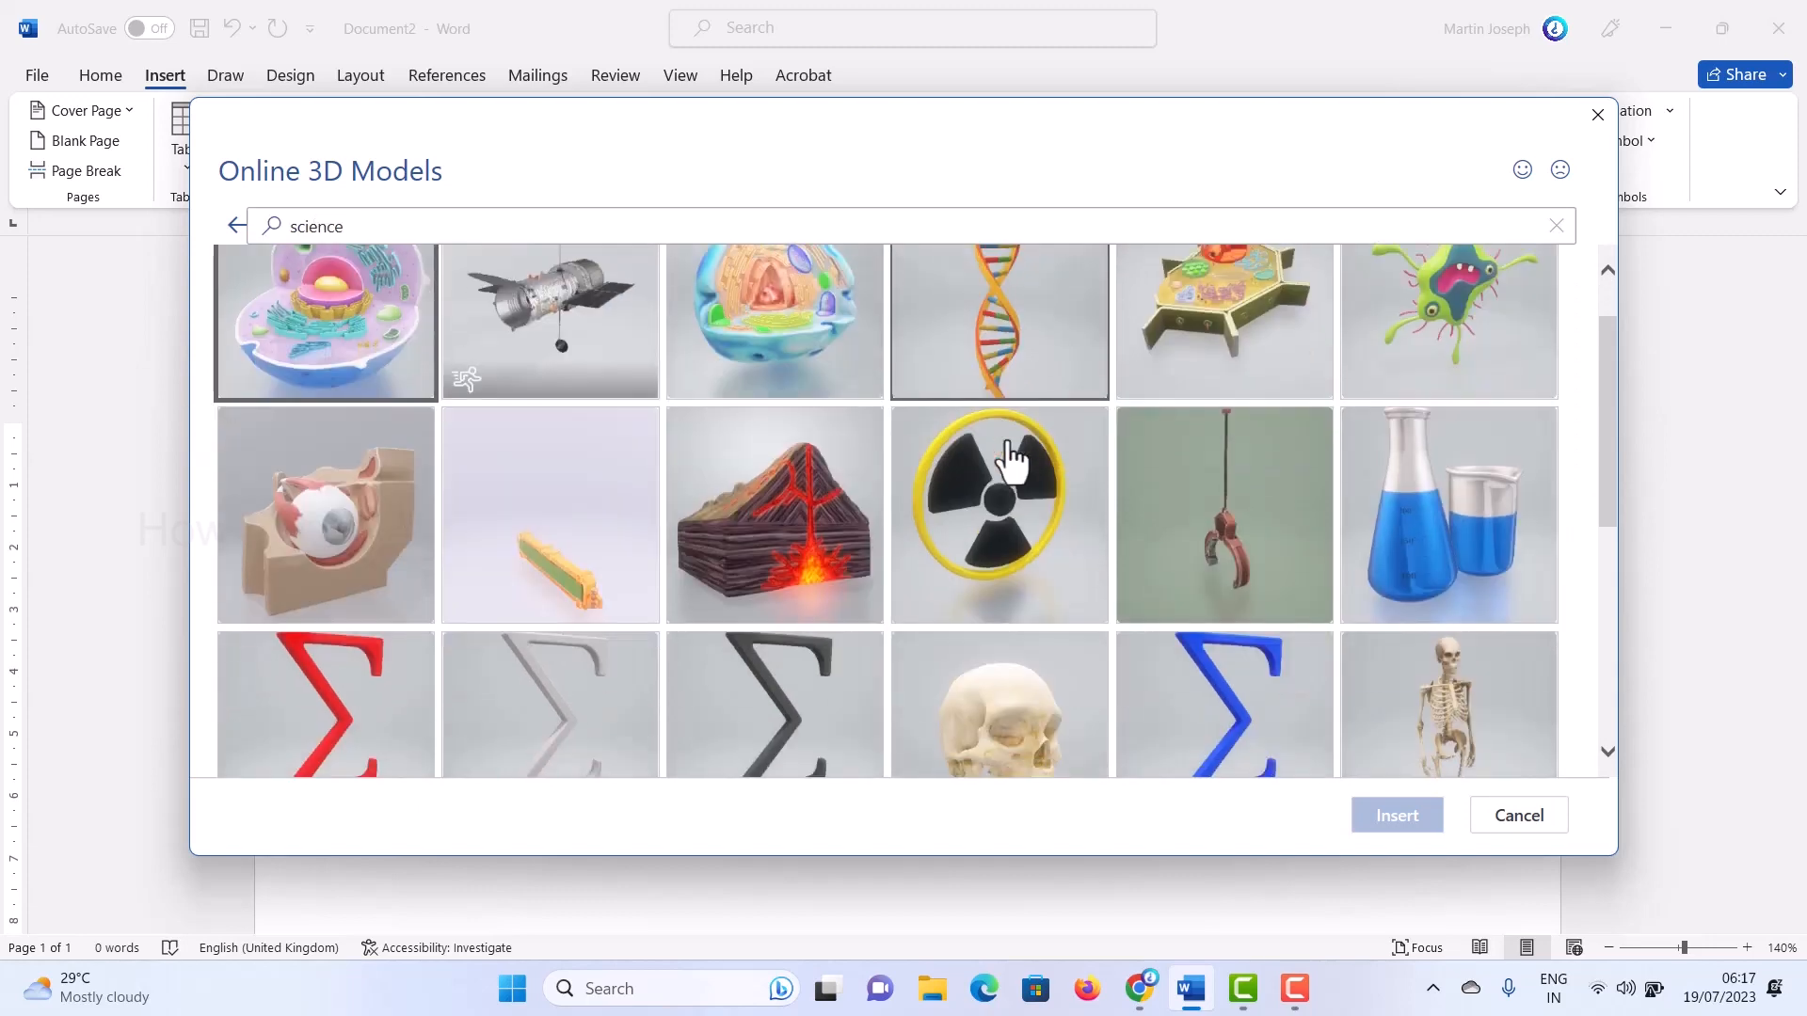
{"action": "scroll", "coordinate": [1426, 565], "scroll_direction": "down", "scroll_amount": 3}
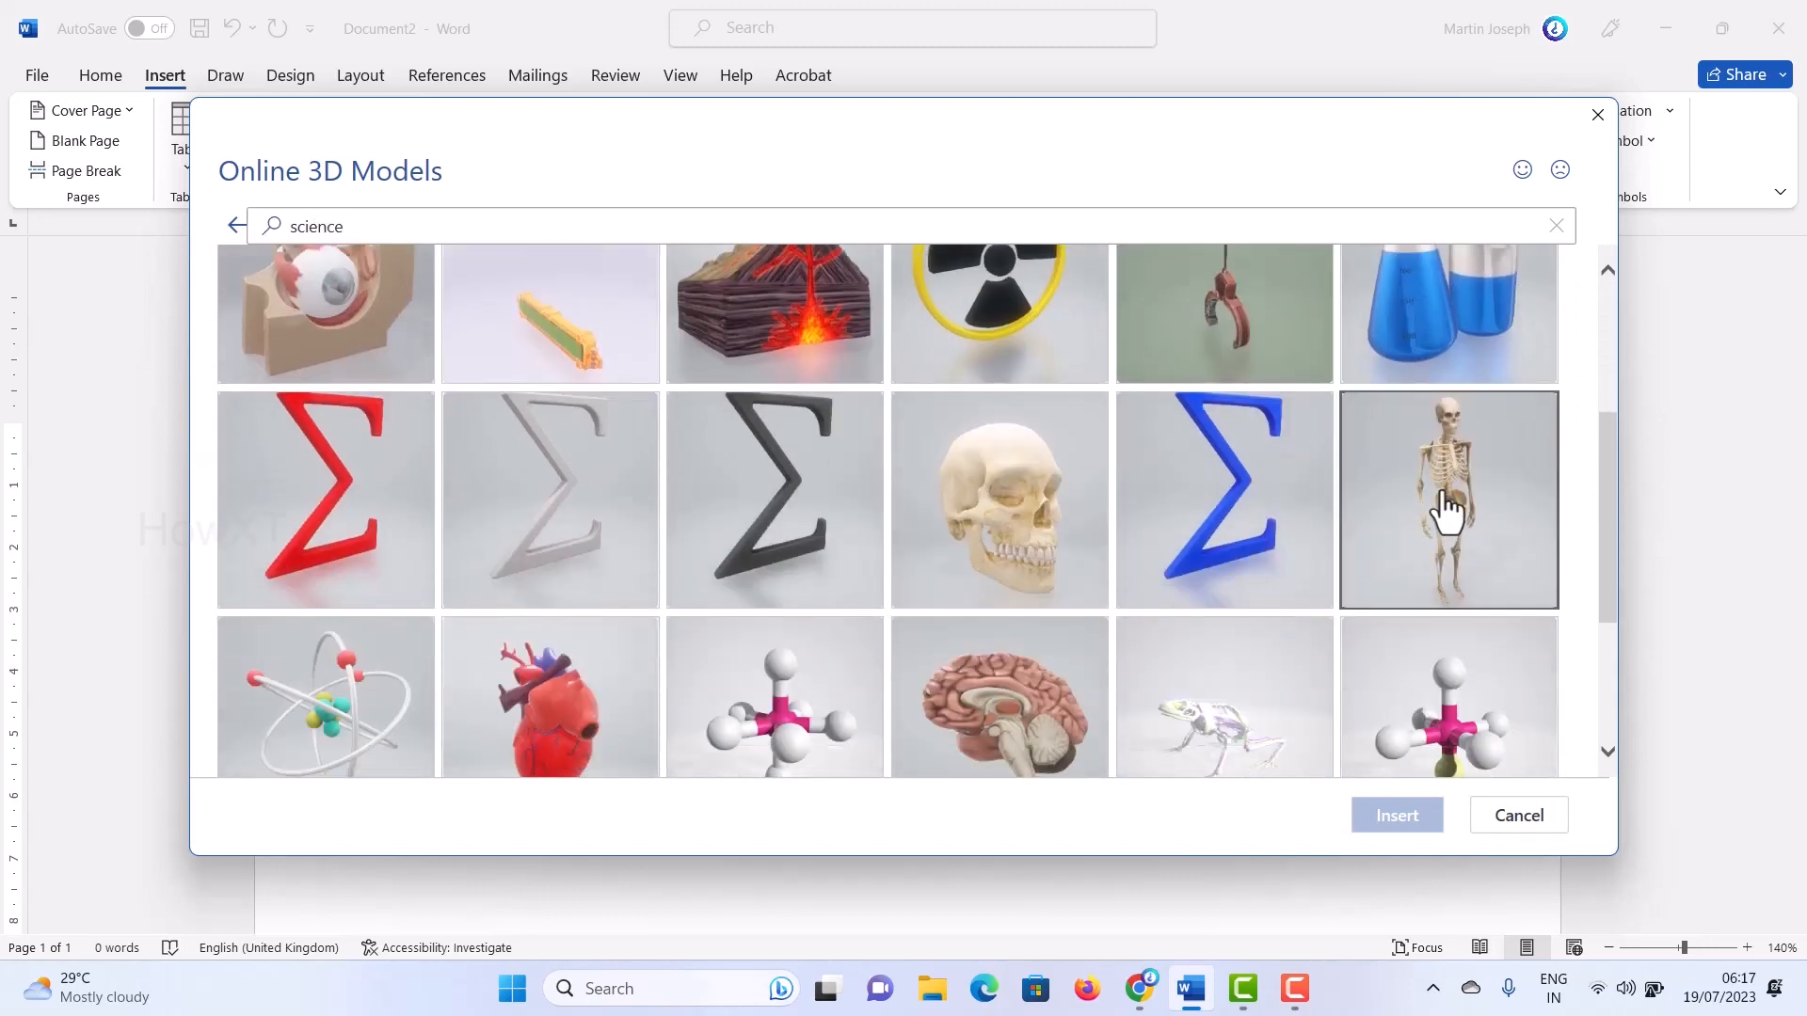
{"action": "scroll", "coordinate": [956, 585], "scroll_direction": "down", "scroll_amount": 2}
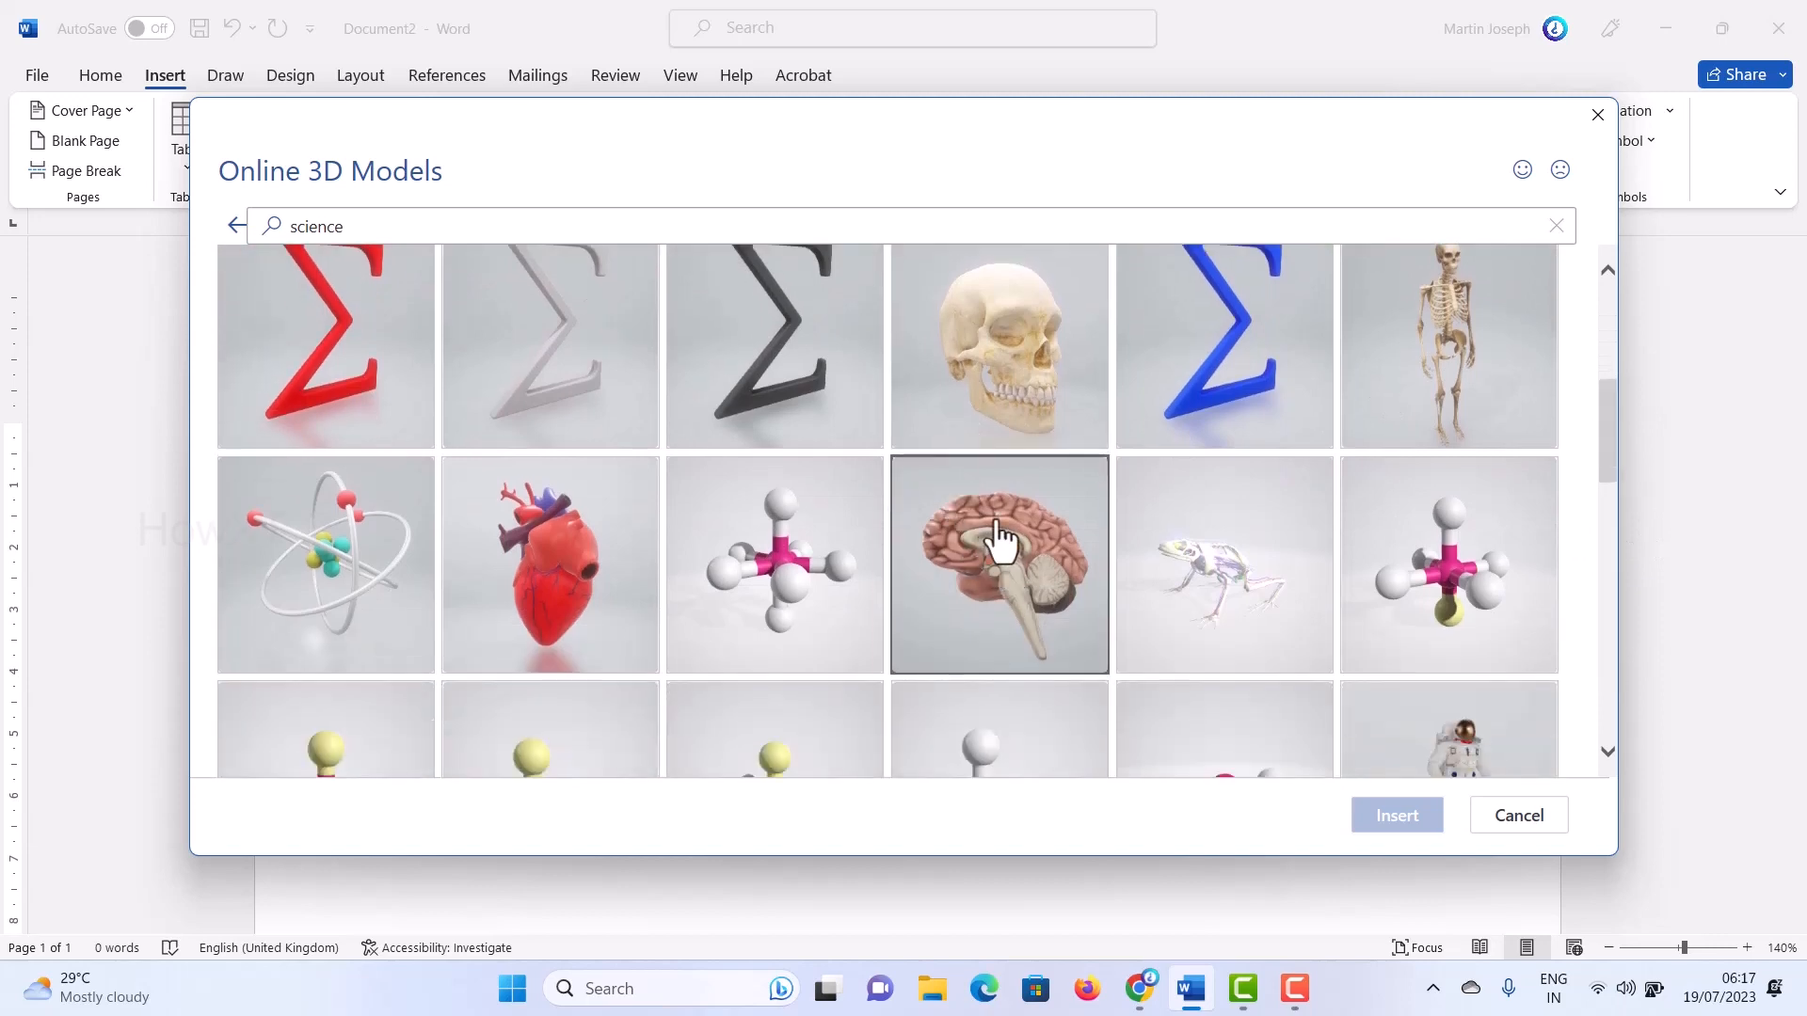
{"action": "left_click", "coordinate": [999, 541]}
{"action": "left_click", "coordinate": [1369, 815]}
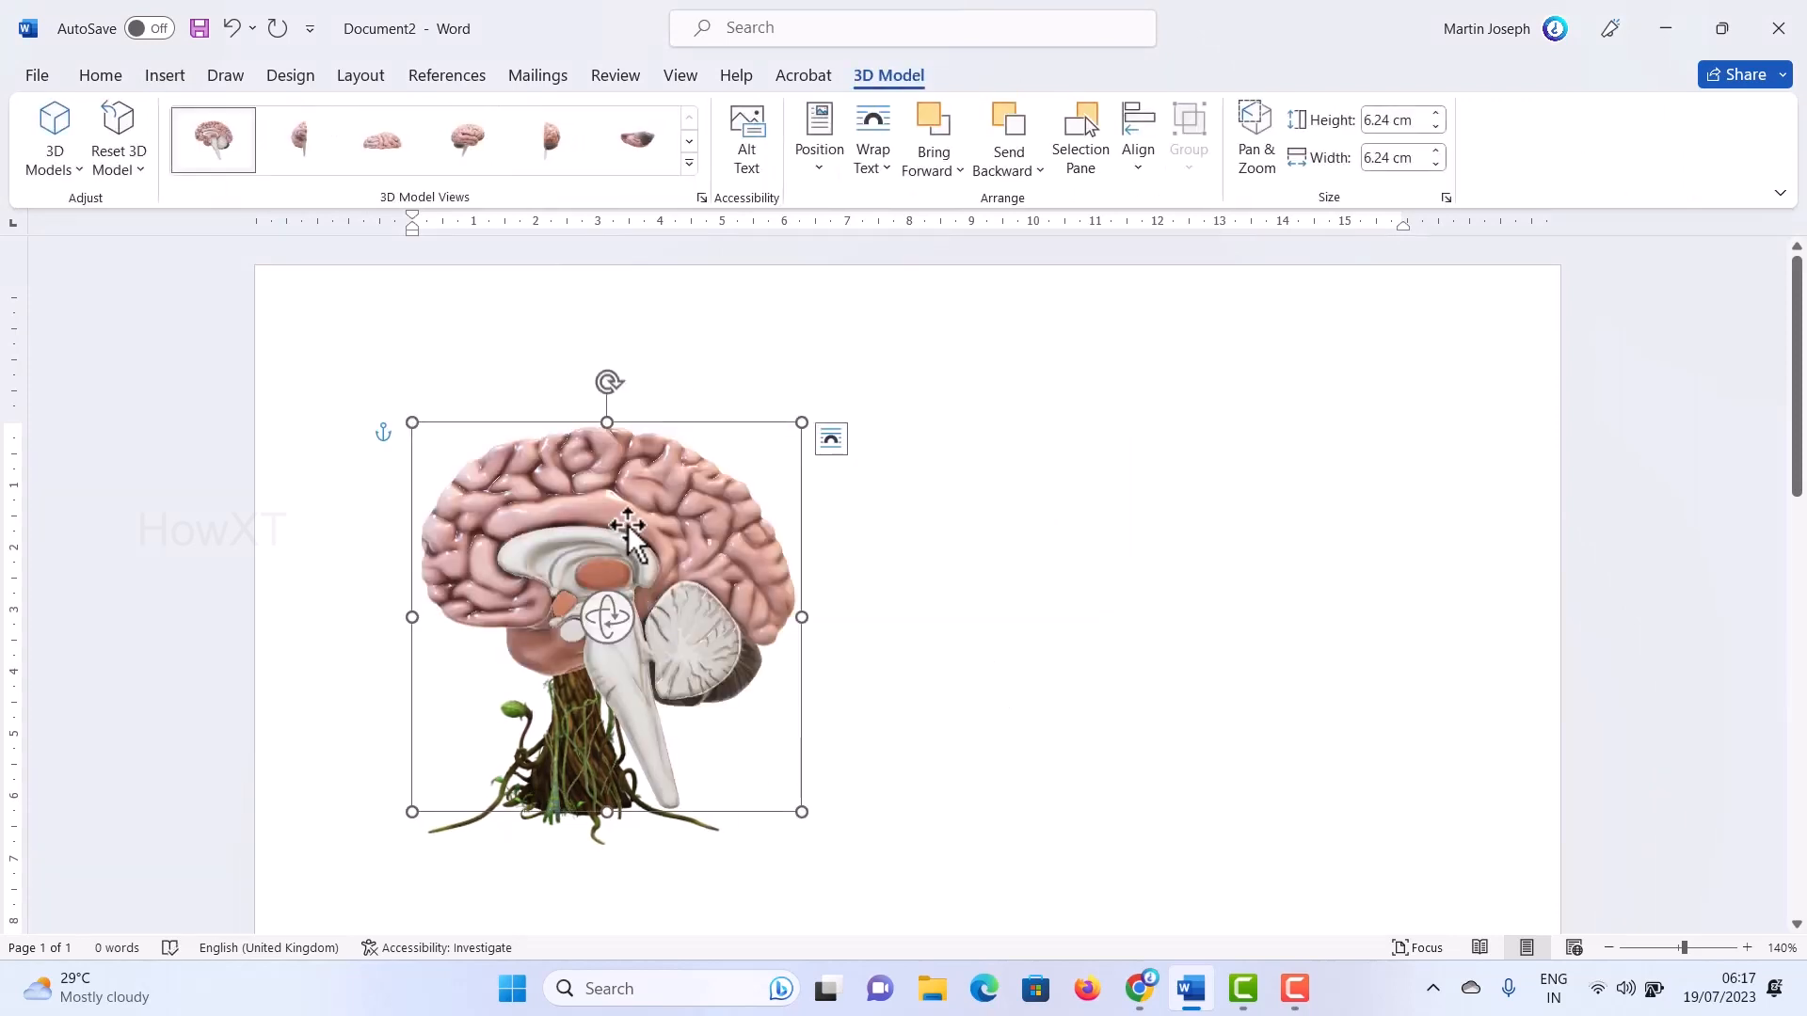
Step: Move the brain model off the plant to the empty area beside it, rotate it in 3D and deselect it
{"action": "left_click_drag", "start_coordinate": [627, 529], "coordinate": [1129, 584]}
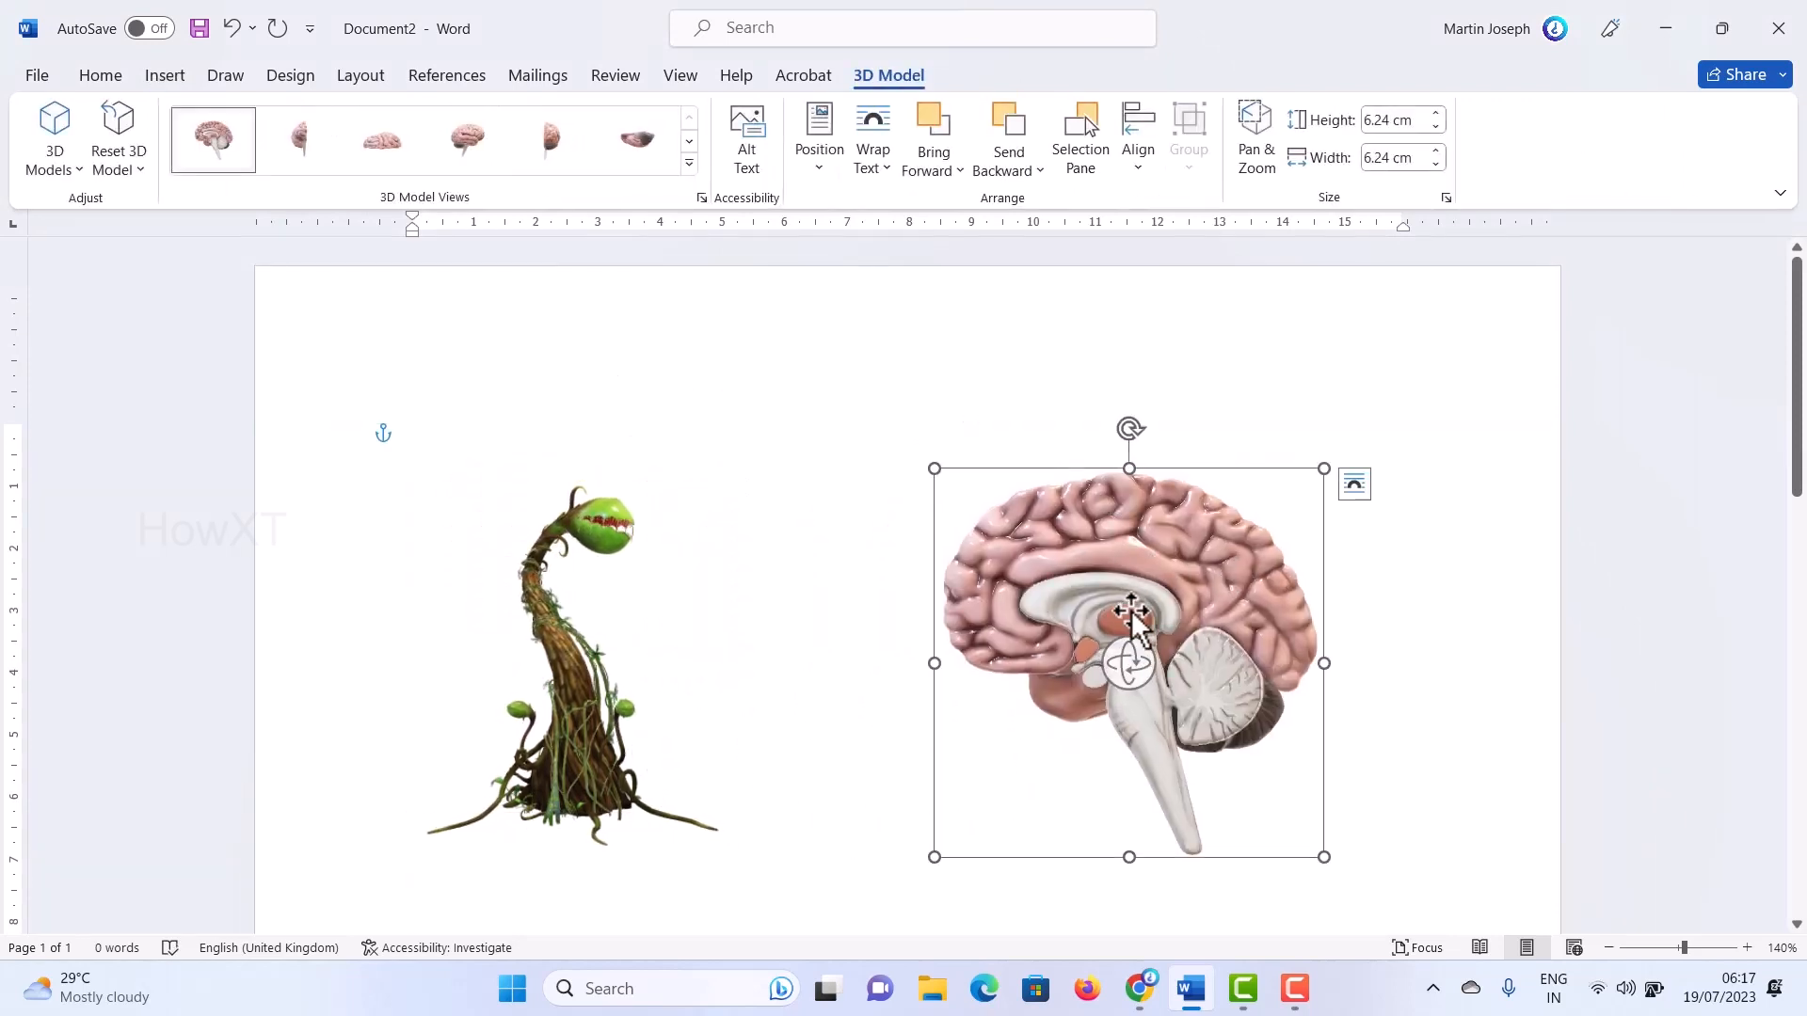
{"action": "left_click_drag", "start_coordinate": [1132, 659], "coordinate": [1103, 597]}
{"action": "left_click_drag", "start_coordinate": [1196, 689], "coordinate": [1078, 711]}
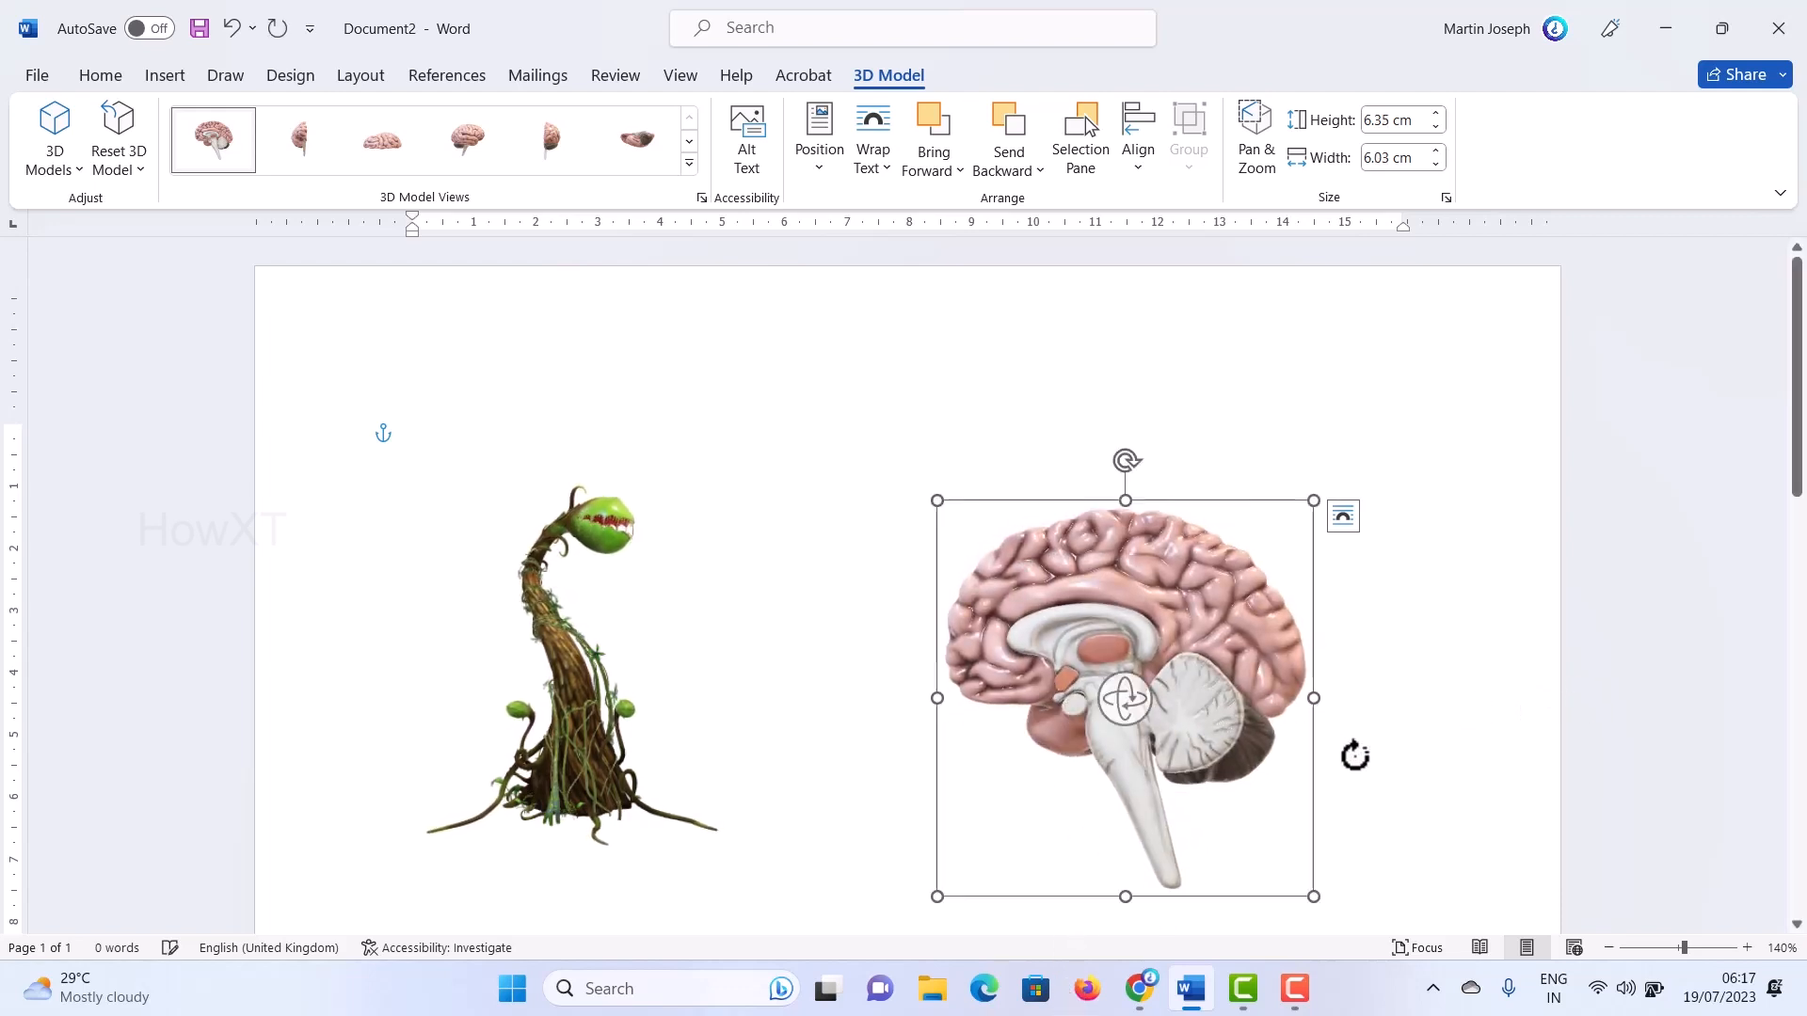
{"action": "left_click", "coordinate": [1355, 756]}
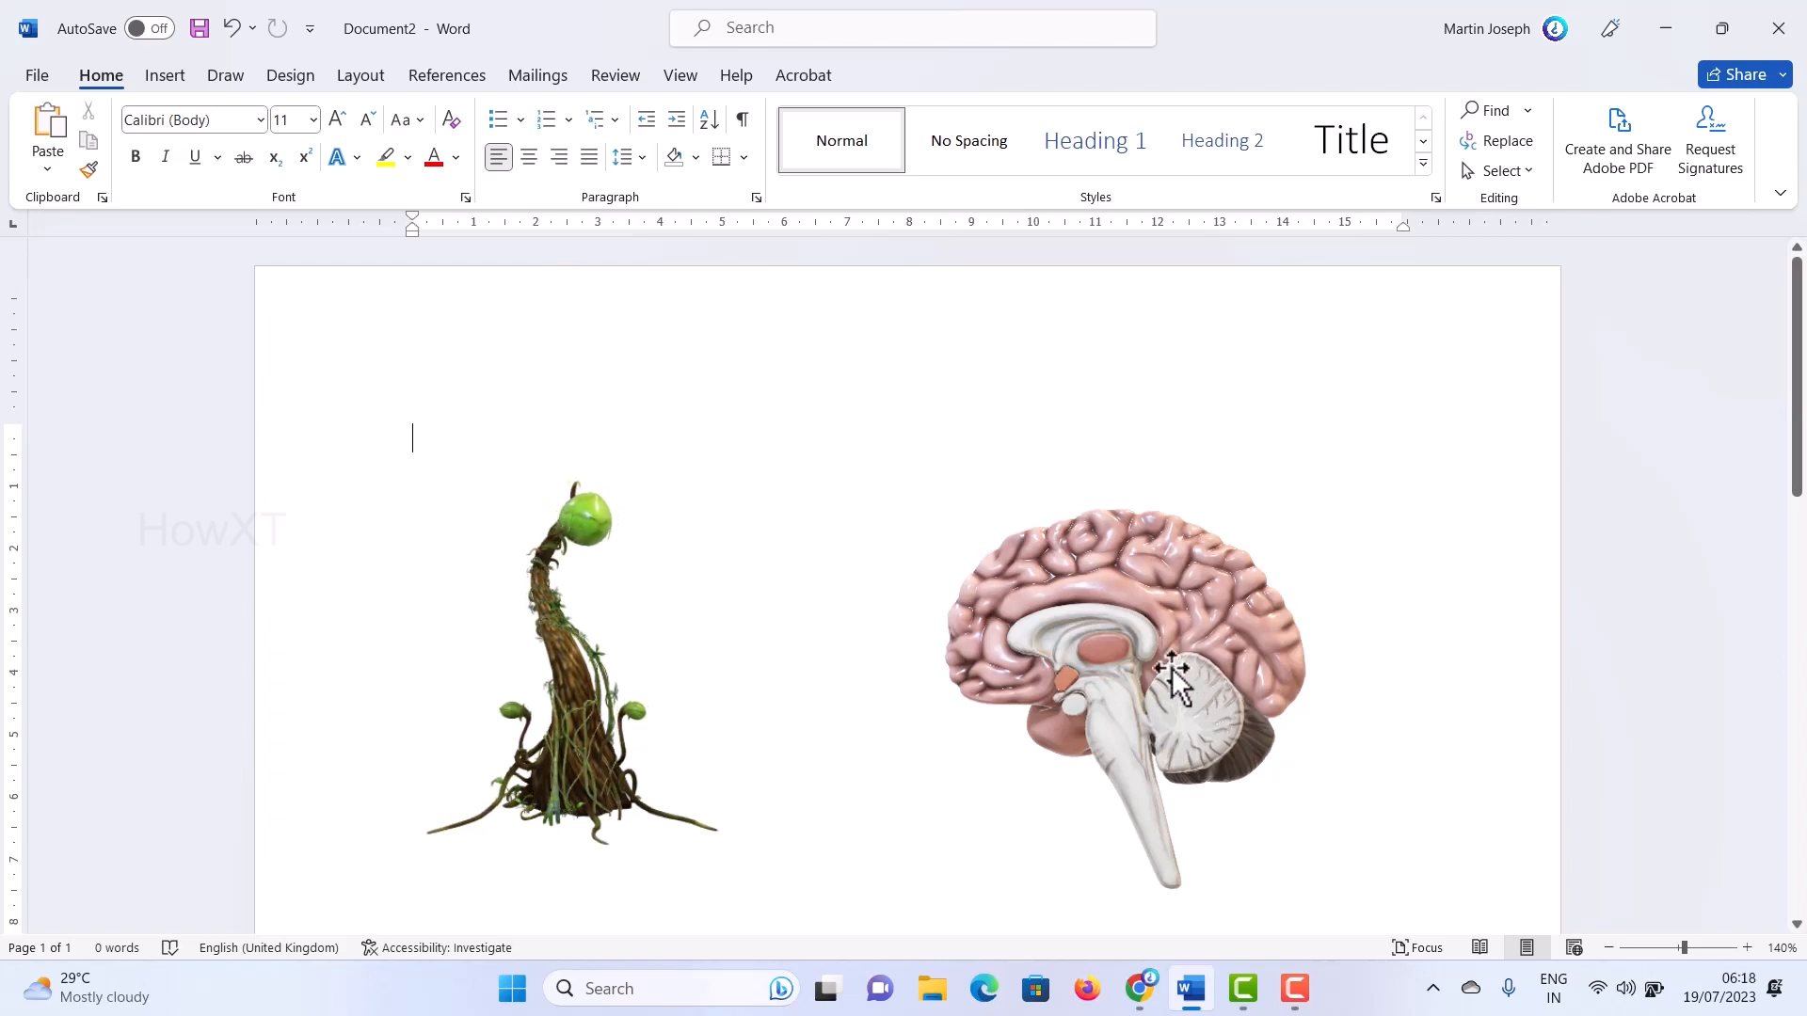
Step: Rotate the brain model freely and try its second, third and fifth preset 3D model views
{"action": "left_click", "coordinate": [1103, 650]}
{"action": "left_click_drag", "start_coordinate": [1026, 701], "coordinate": [1067, 774]}
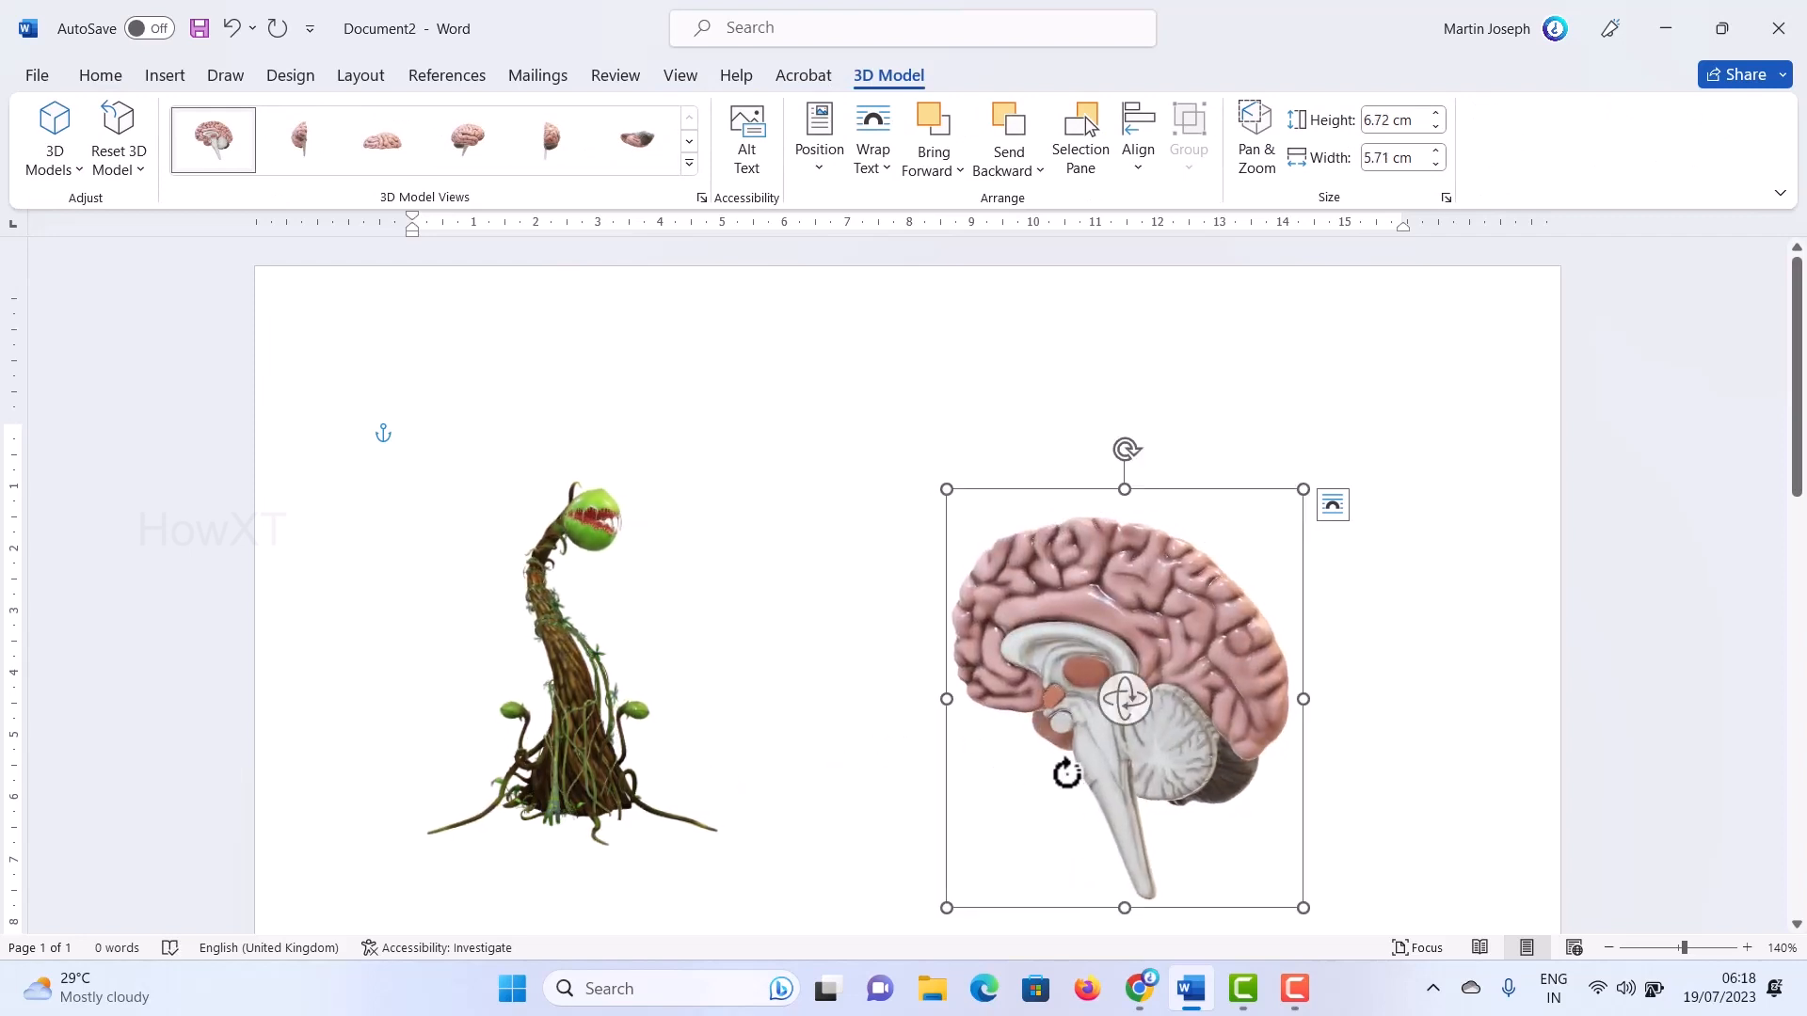
{"action": "left_click", "coordinate": [307, 149]}
{"action": "left_click", "coordinate": [365, 154]}
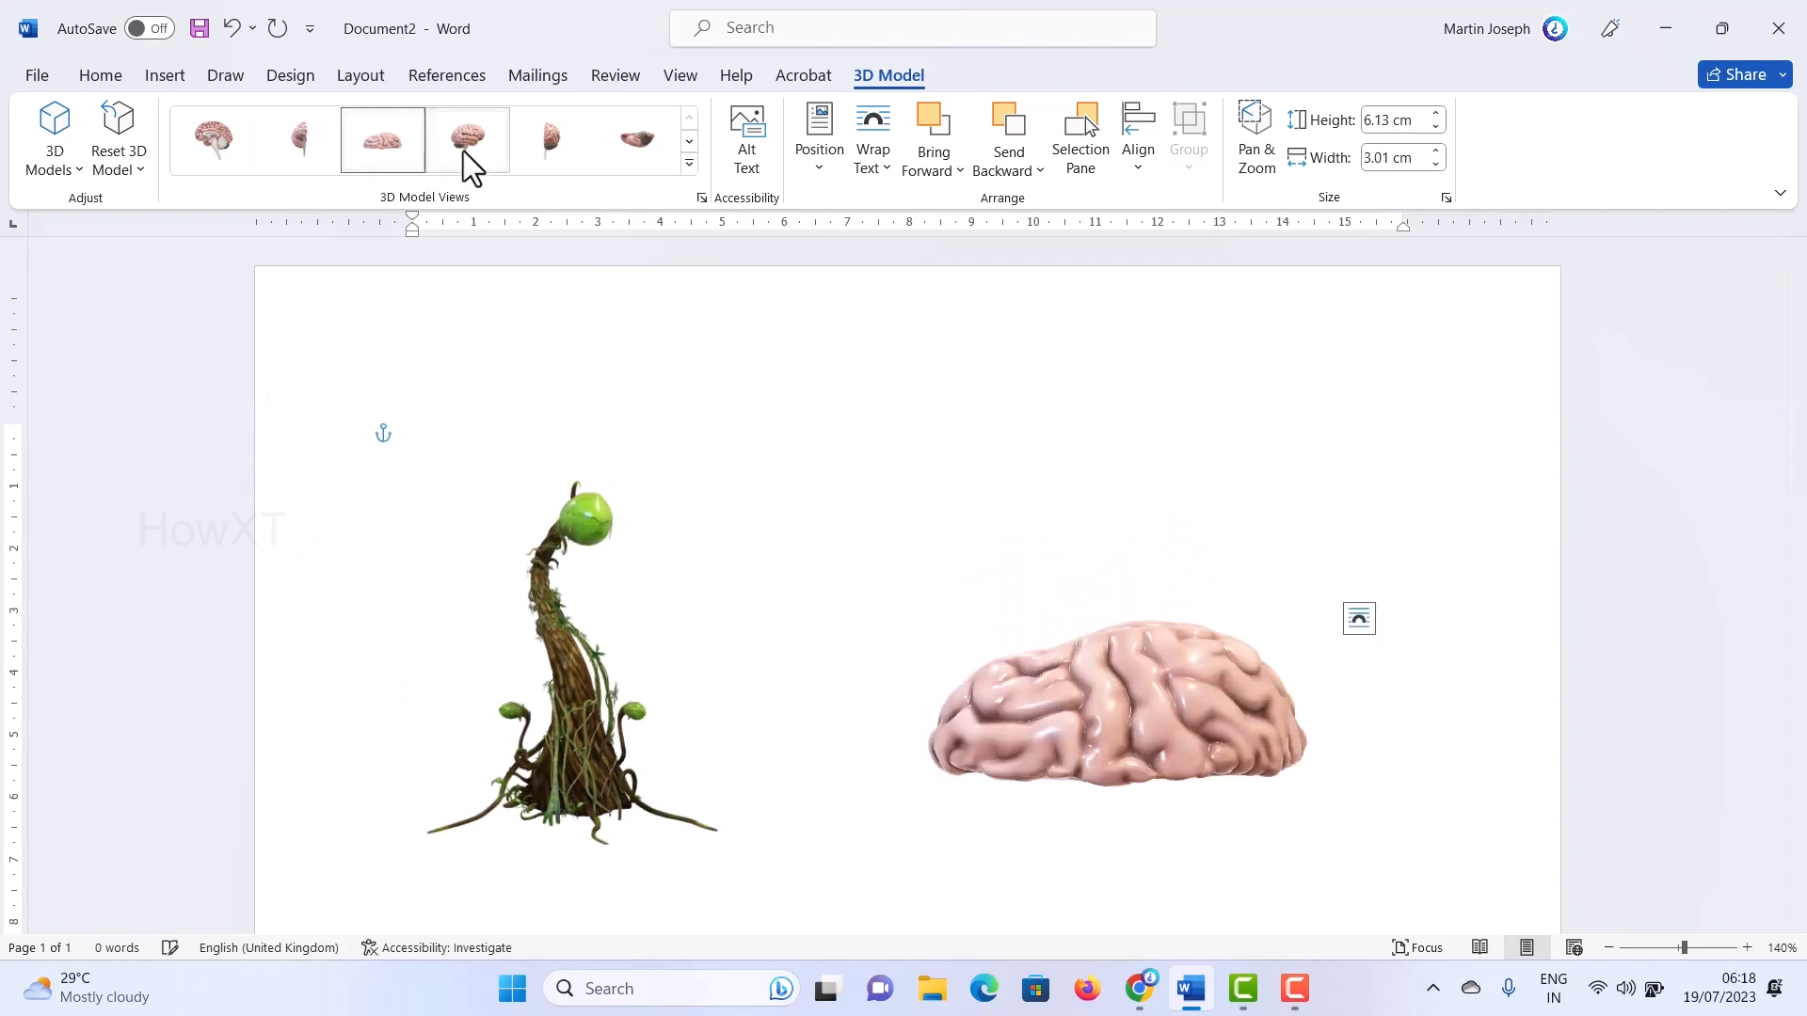
{"action": "left_click", "coordinate": [1130, 706]}
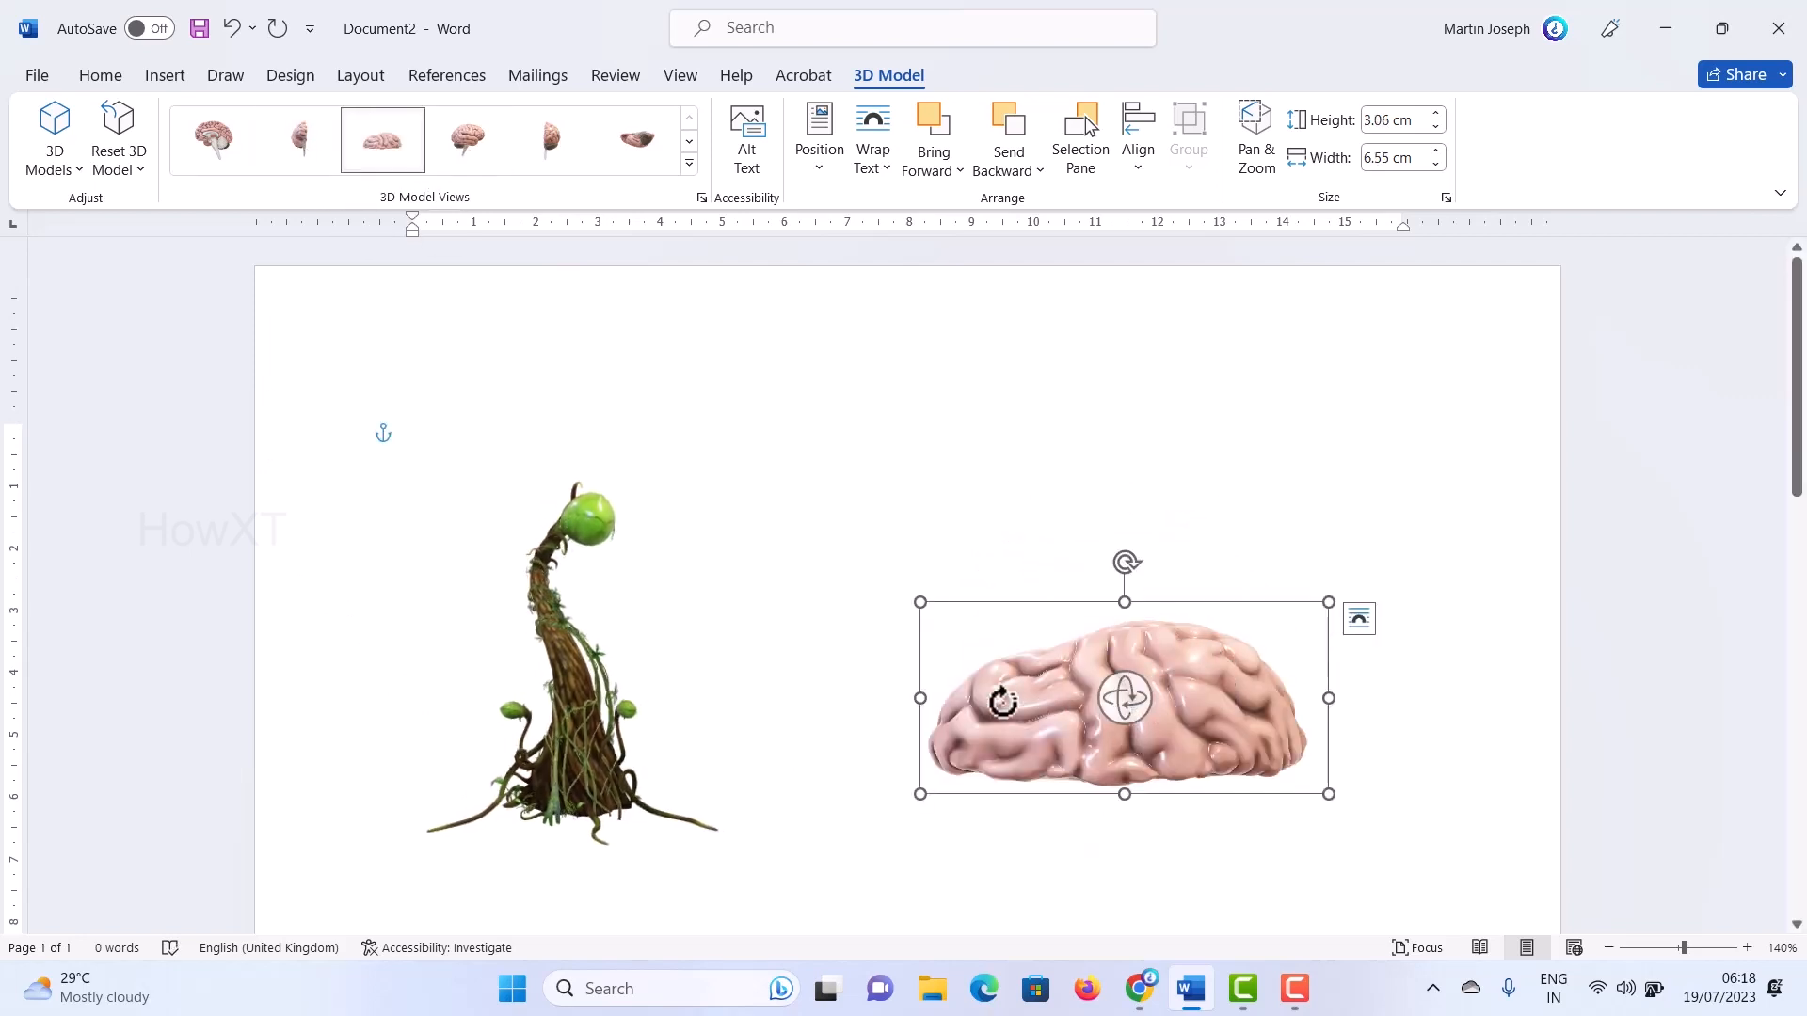
{"action": "left_click_drag", "start_coordinate": [1002, 701], "coordinate": [1083, 678]}
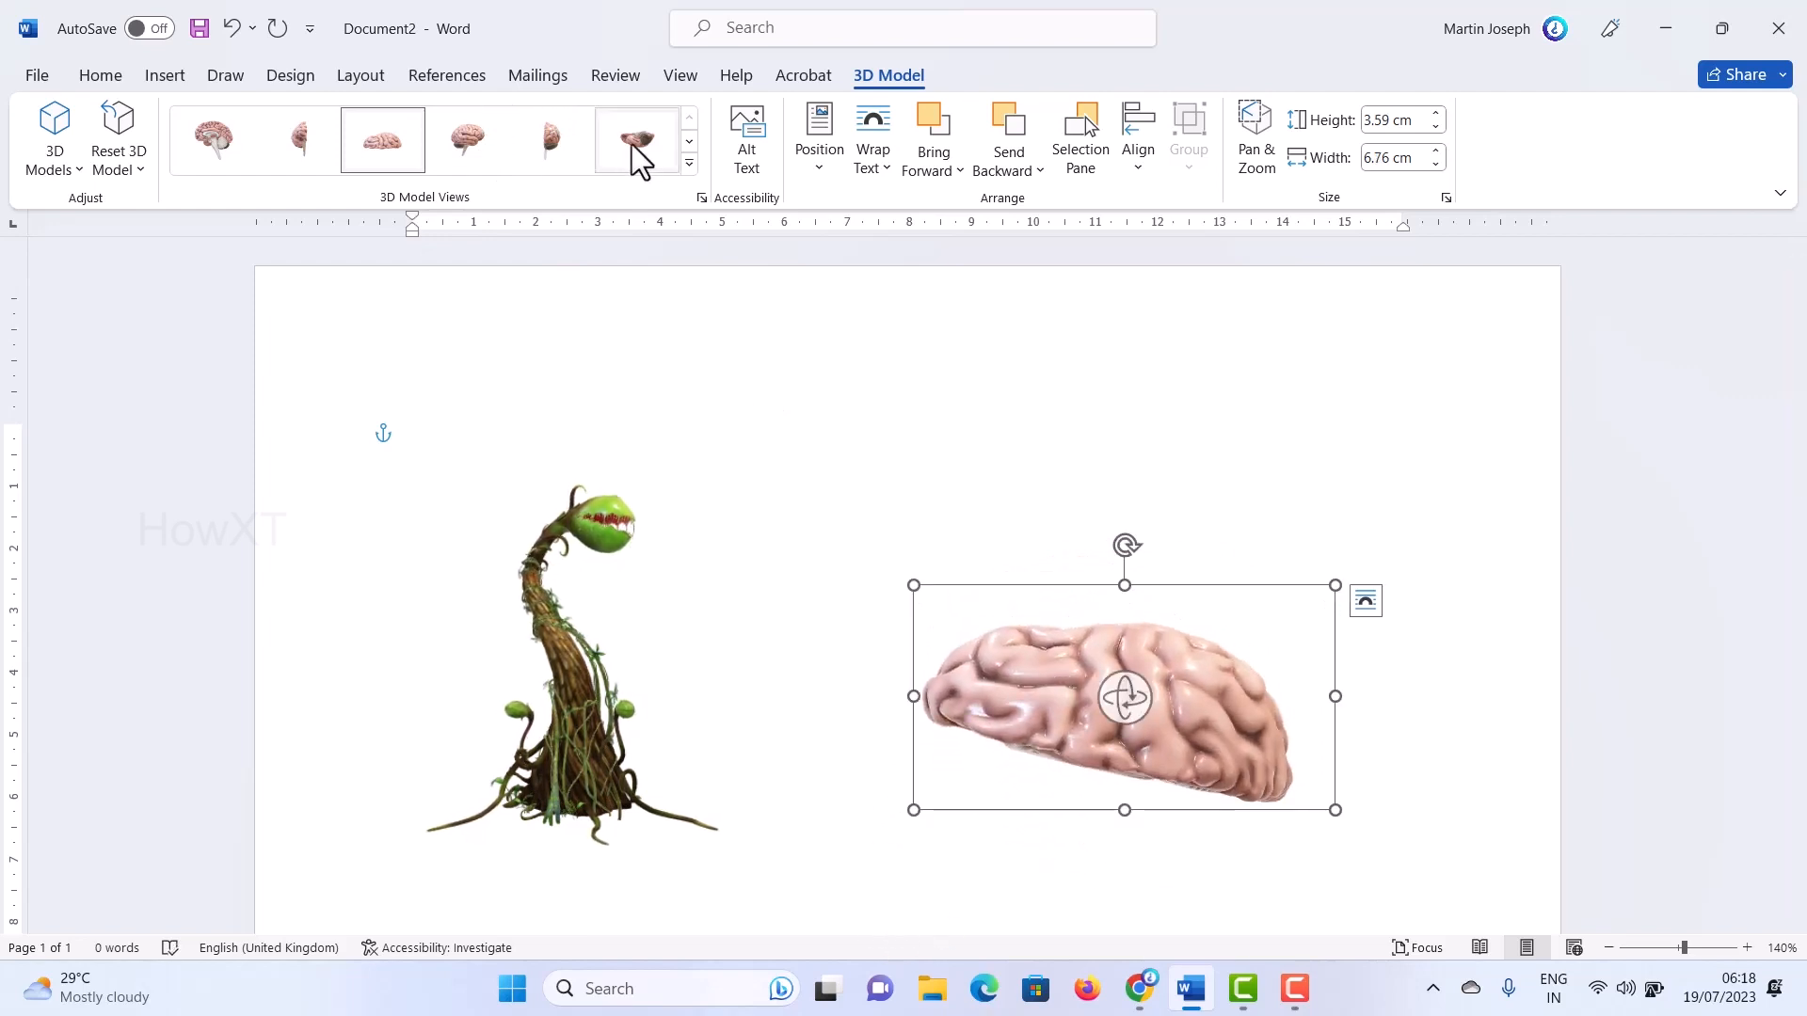
{"action": "left_click", "coordinate": [552, 134]}
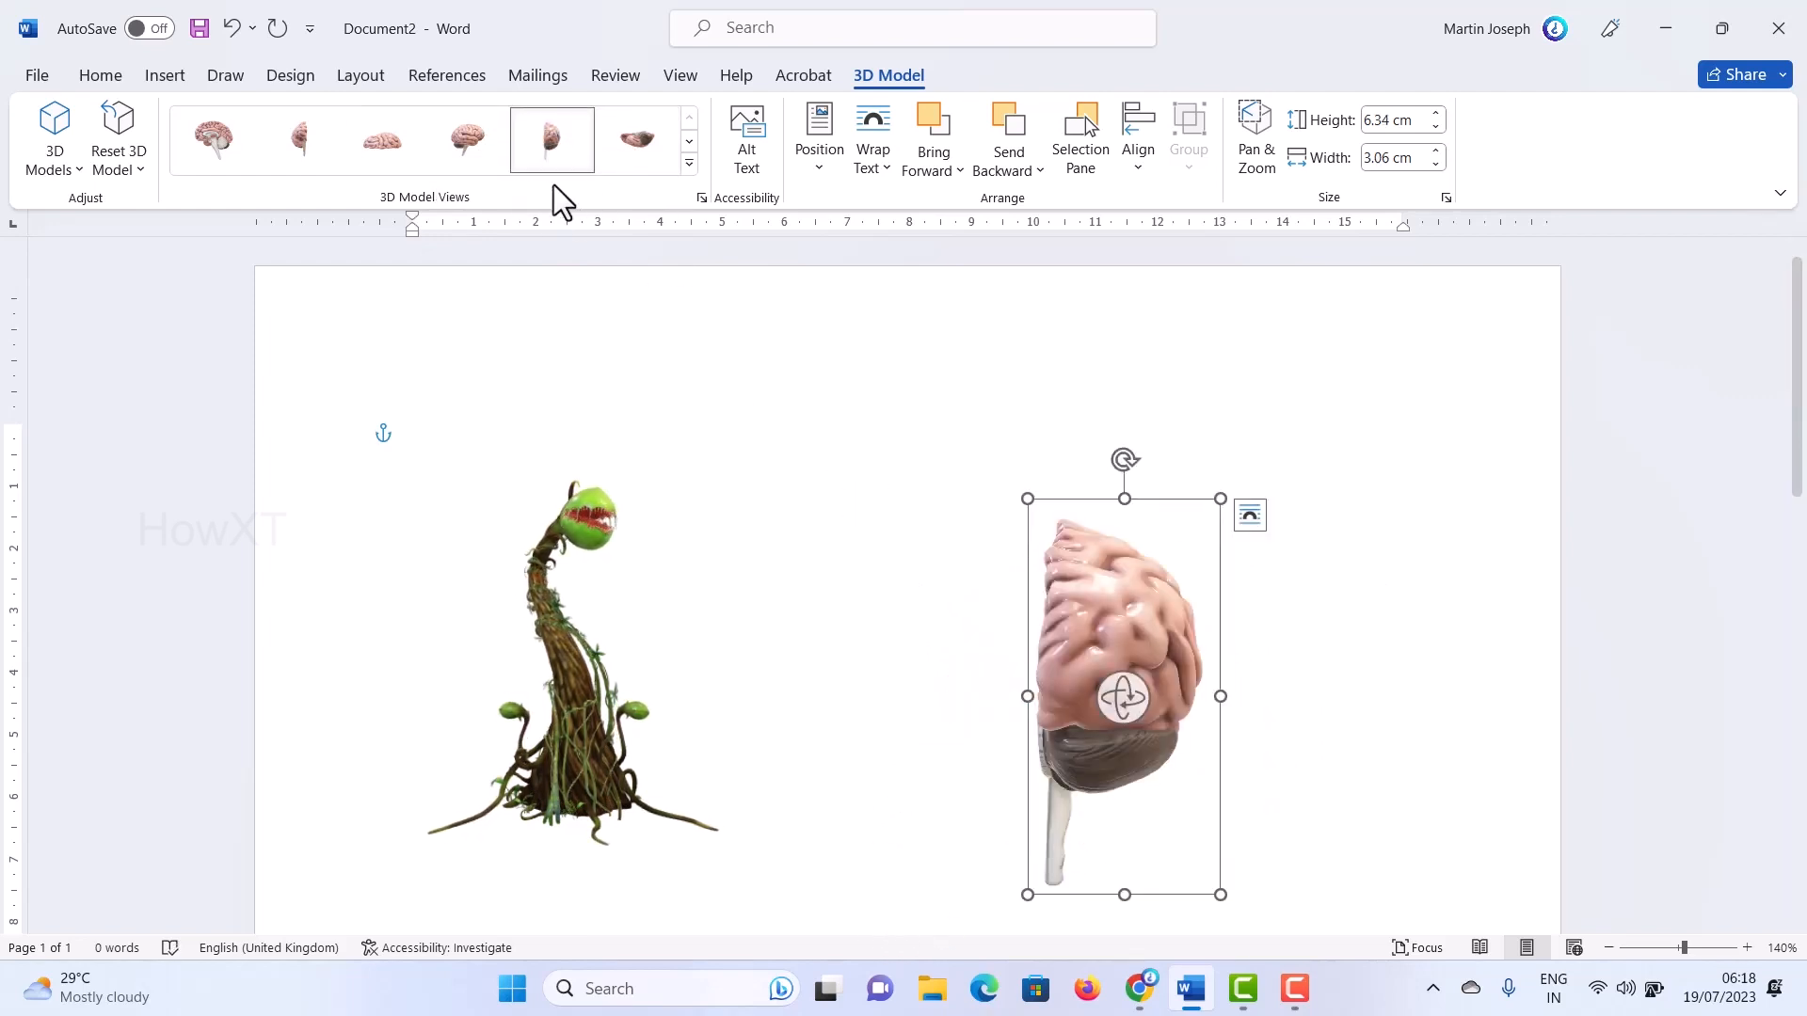
Step: Apply the fifth view in the last row of the full 3D model views gallery to the brain, then rotate it freely
{"action": "left_click", "coordinate": [689, 163]}
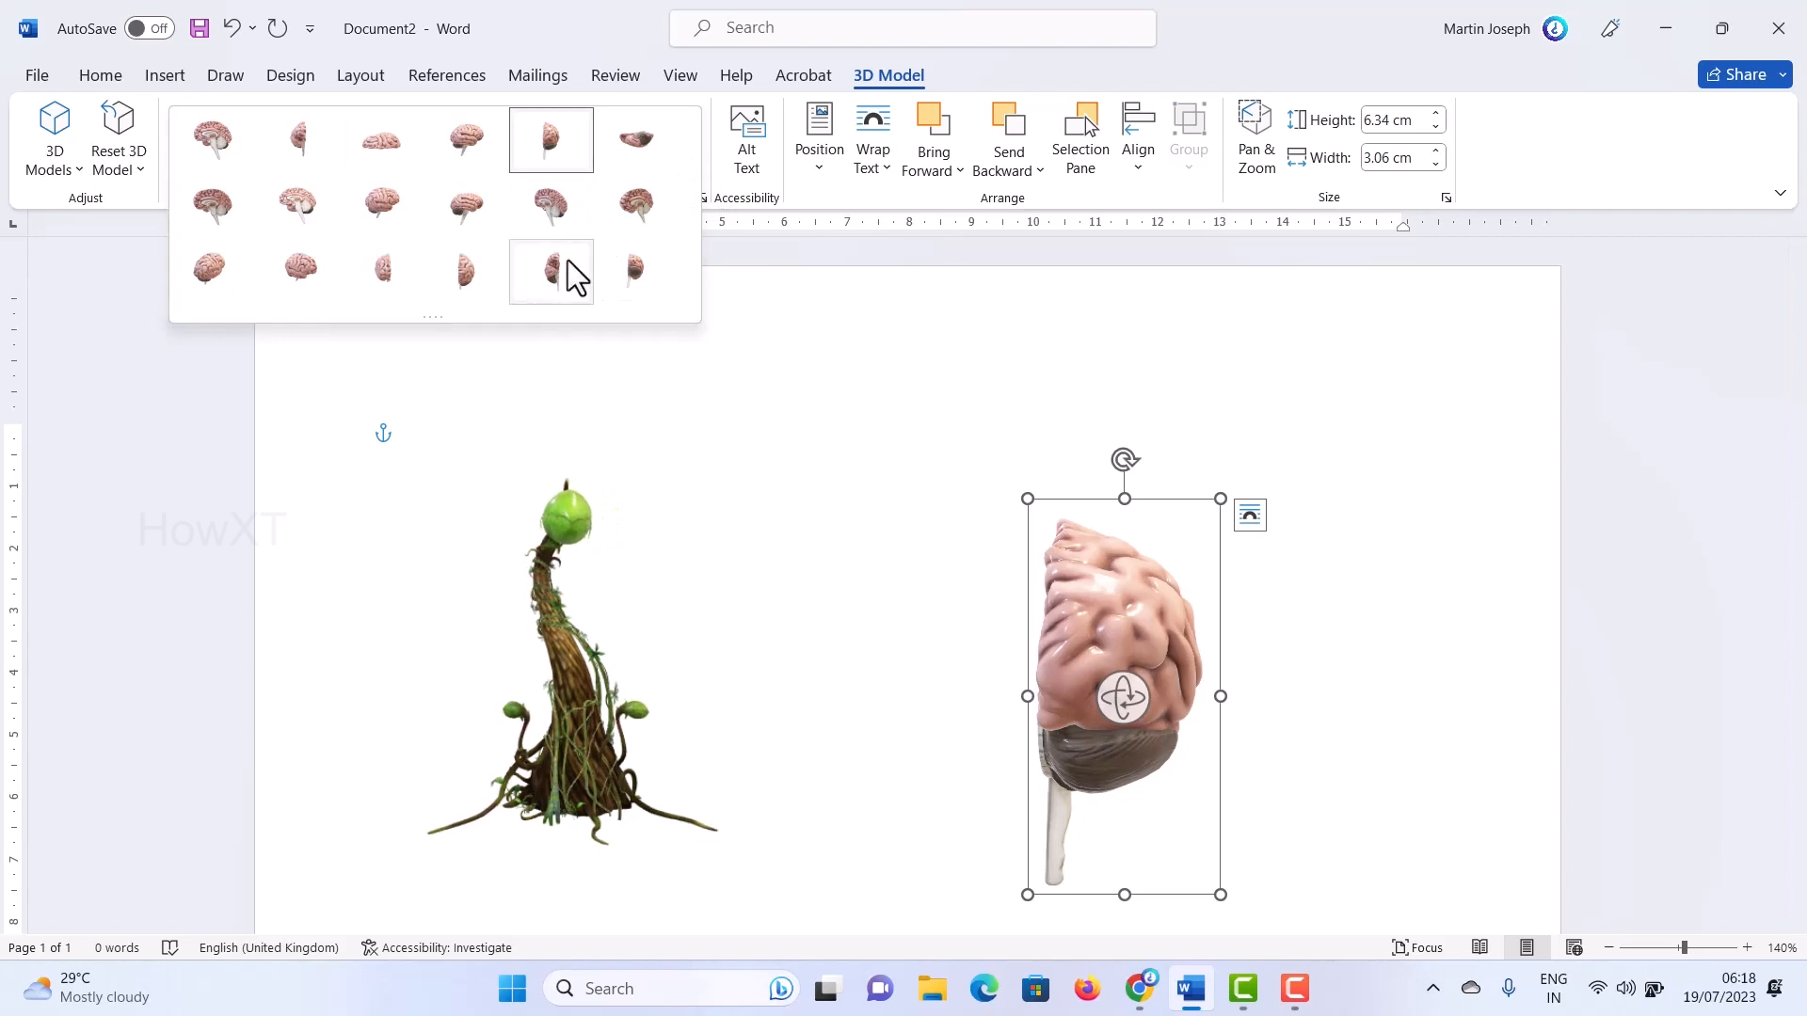
{"action": "left_click", "coordinate": [565, 261]}
{"action": "left_click_drag", "start_coordinate": [1103, 658], "coordinate": [1271, 745]}
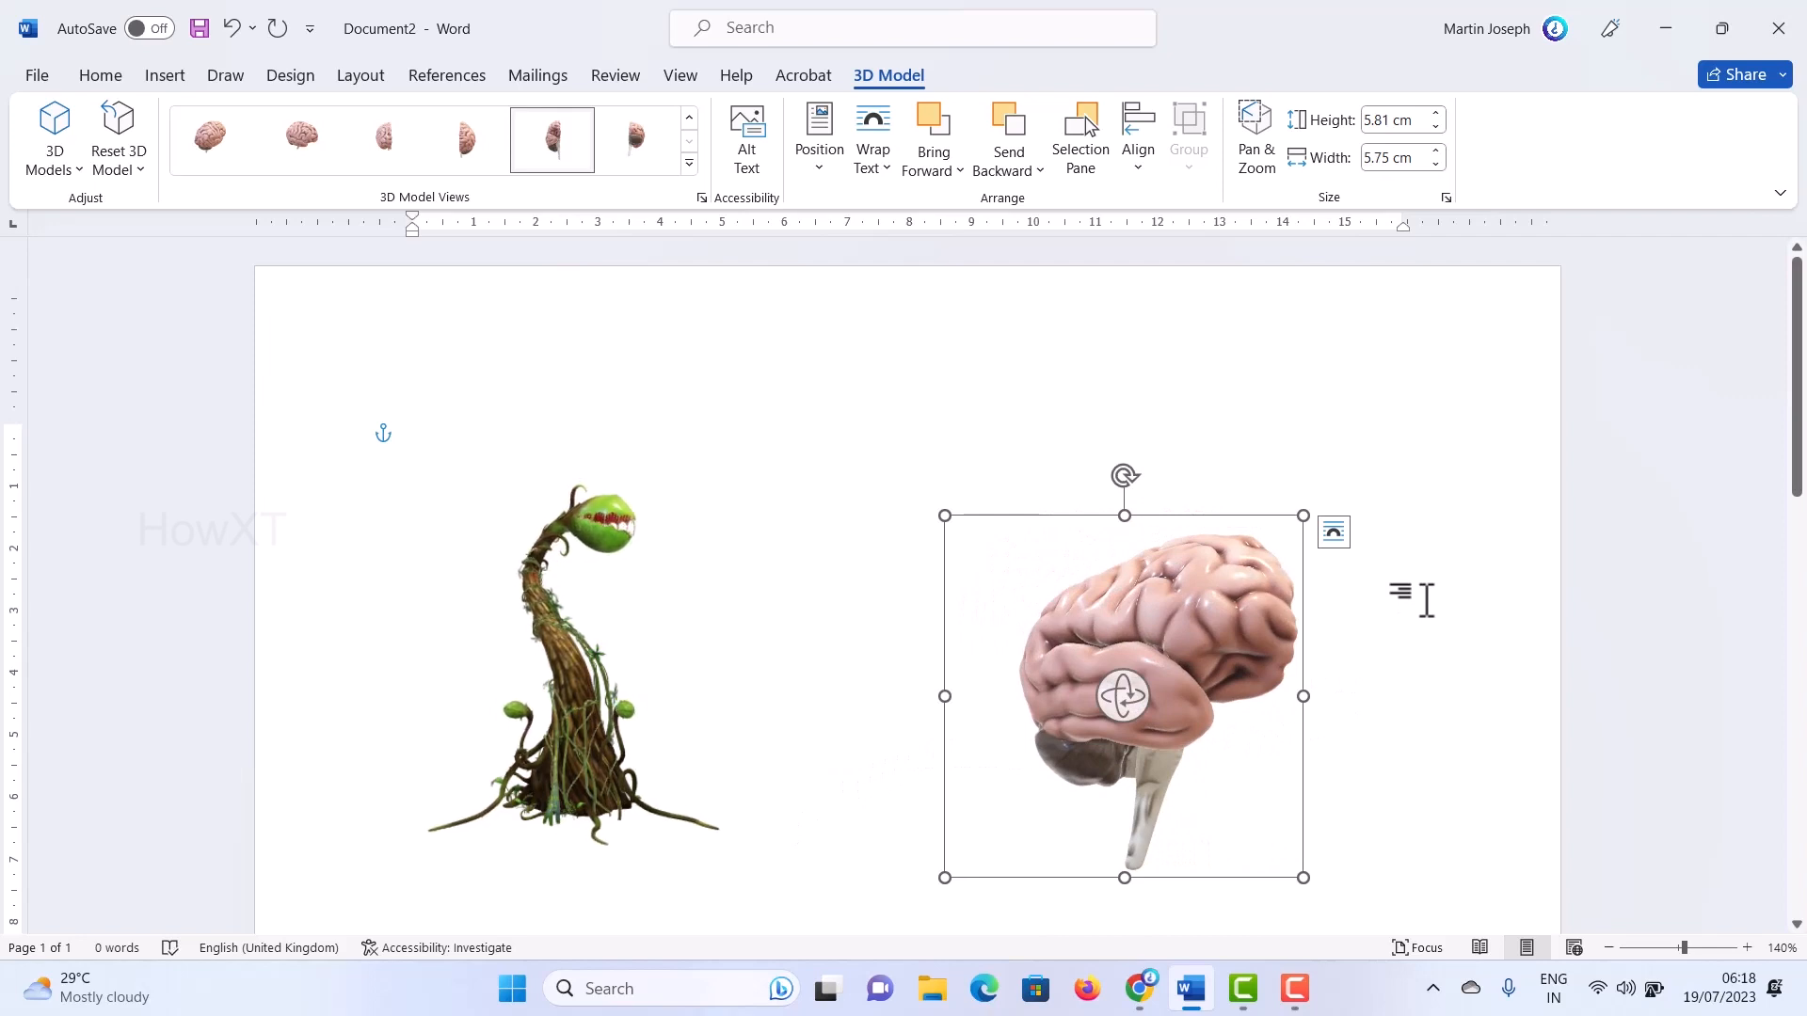